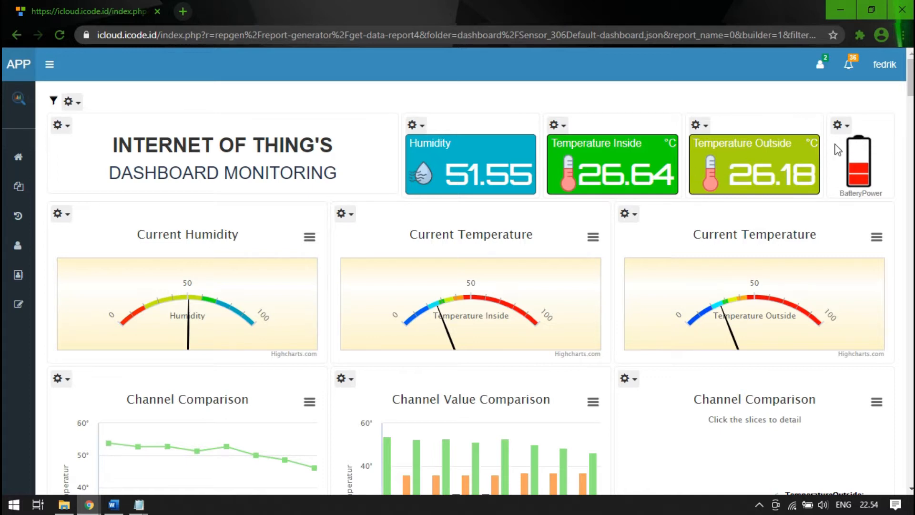
- Review the dashboard's gauges, the channel comparison charts and the Detail Data Sensor table
{"action": "scroll", "coordinate": [228, 242], "scroll_direction": "down", "scroll_amount": 2}
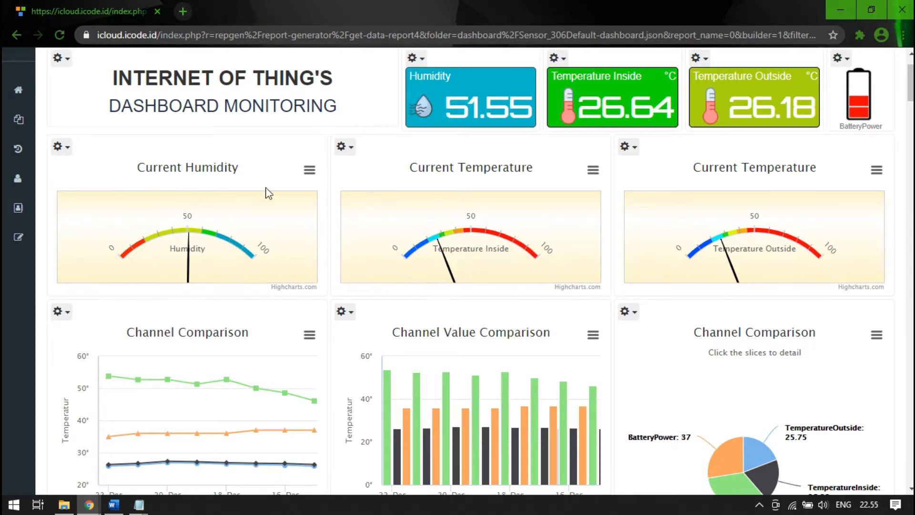
{"action": "scroll", "coordinate": [792, 224], "scroll_direction": "down", "scroll_amount": 5}
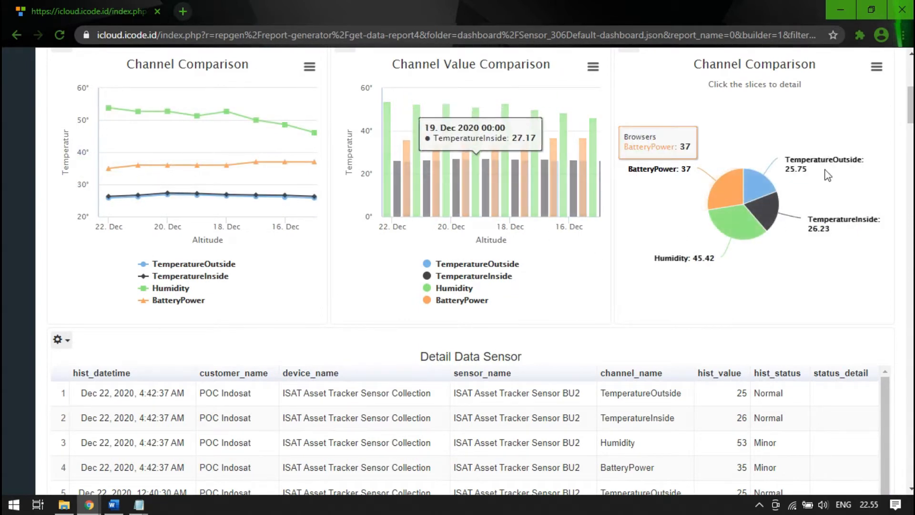
{"action": "scroll", "coordinate": [847, 189], "scroll_direction": "down", "scroll_amount": 3}
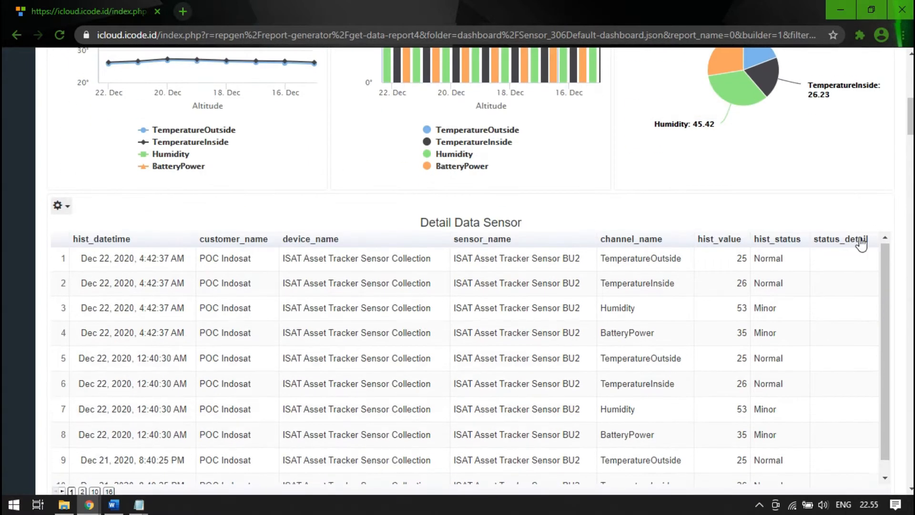
{"action": "scroll", "coordinate": [881, 241], "scroll_direction": "down", "scroll_amount": 1}
{"action": "scroll", "coordinate": [893, 188], "scroll_direction": "down", "scroll_amount": 3}
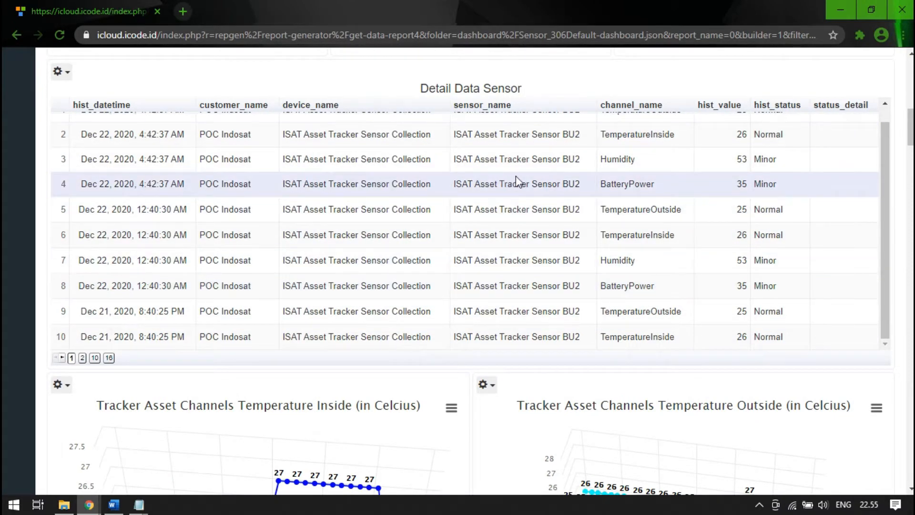
{"action": "scroll", "coordinate": [728, 219], "scroll_direction": "up", "scroll_amount": 1}
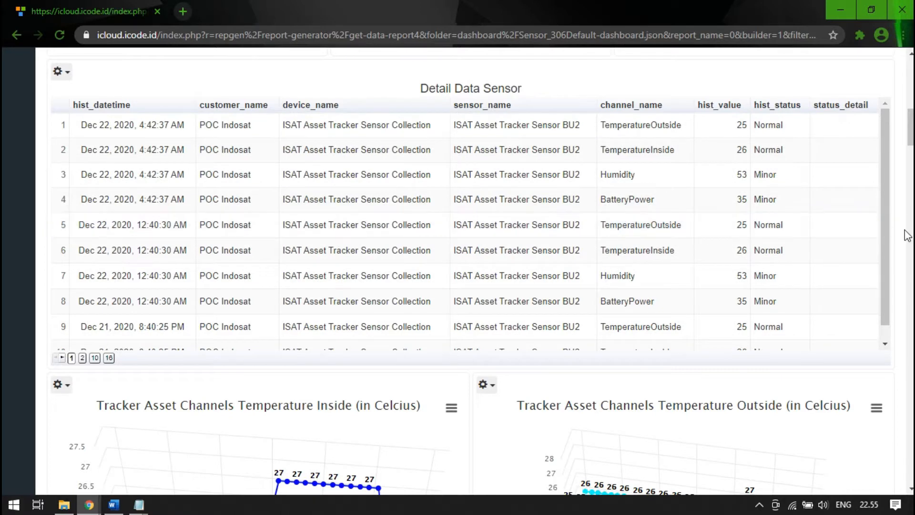
- Examine the inside and outside temperature charts and the All Channel Asset Tracker Monitoring chart
{"action": "scroll", "coordinate": [904, 233], "scroll_direction": "down", "scroll_amount": 5}
{"action": "scroll", "coordinate": [905, 246], "scroll_direction": "down", "scroll_amount": 1}
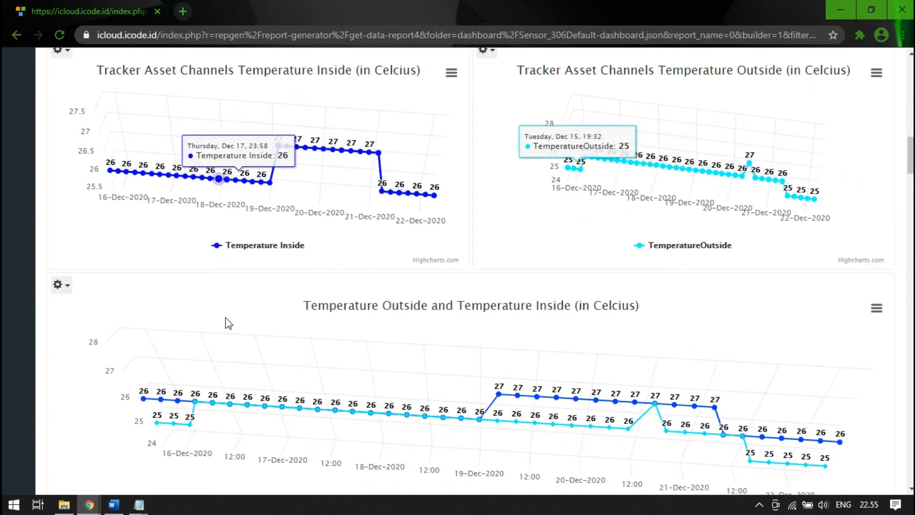
{"action": "scroll", "coordinate": [225, 319], "scroll_direction": "down", "scroll_amount": 1}
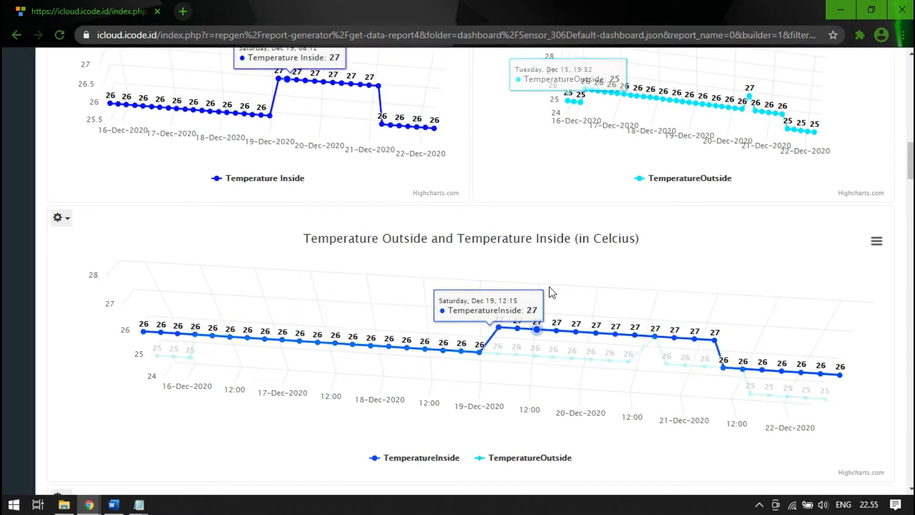
{"action": "scroll", "coordinate": [229, 202], "scroll_direction": "down", "scroll_amount": 1}
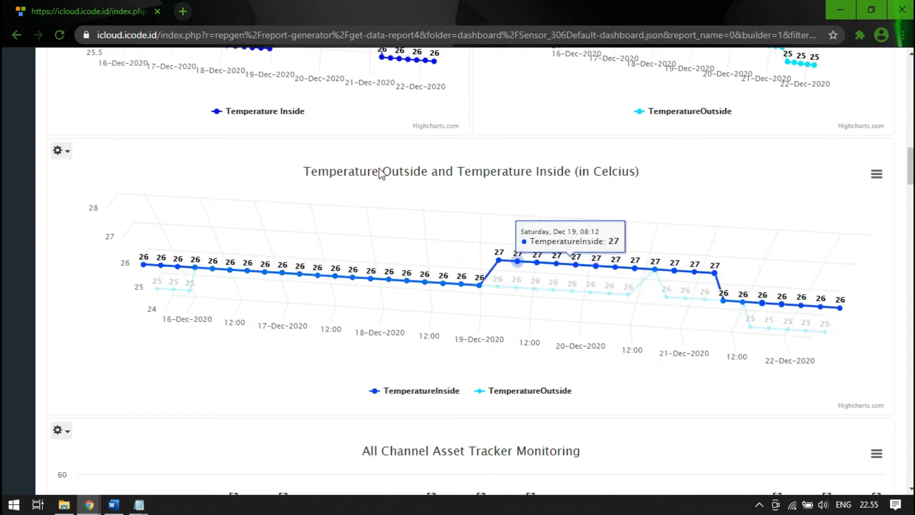
{"action": "scroll", "coordinate": [582, 333], "scroll_direction": "down", "scroll_amount": 4}
{"action": "scroll", "coordinate": [661, 374], "scroll_direction": "down", "scroll_amount": 1}
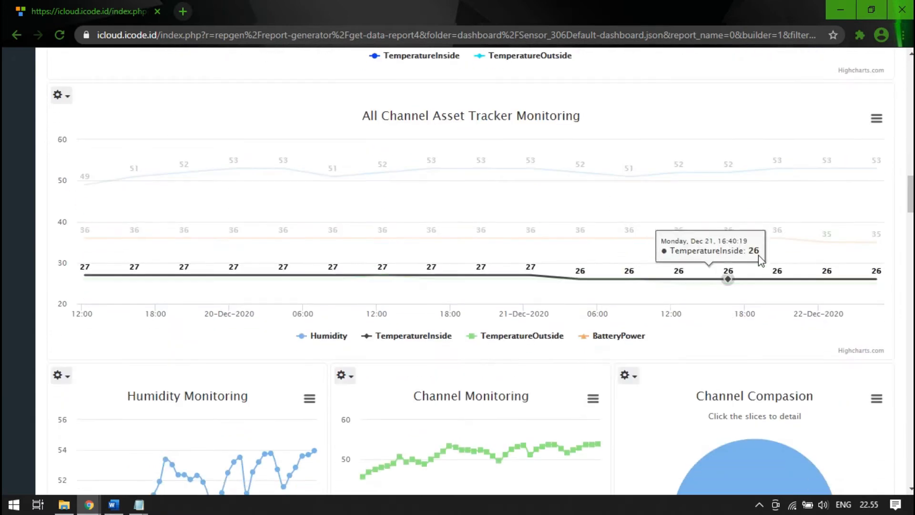
{"action": "scroll", "coordinate": [831, 305], "scroll_direction": "down", "scroll_amount": 4}
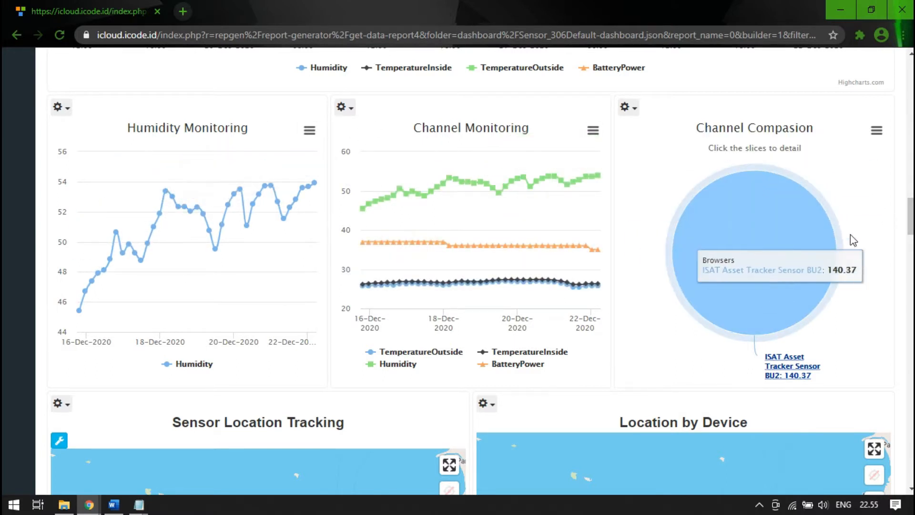
- Drill into the ISAT Asset Tracker Sensor BU2 slice of the Channel Compasion pie and return to its top level
{"action": "left_click", "coordinate": [698, 208]}
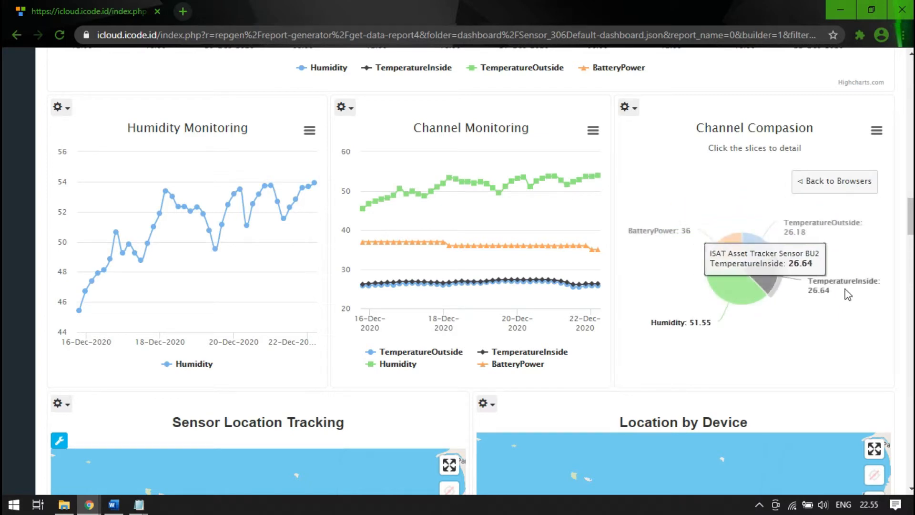
{"action": "scroll", "coordinate": [894, 292], "scroll_direction": "down", "scroll_amount": 1}
{"action": "scroll", "coordinate": [876, 214], "scroll_direction": "up", "scroll_amount": 1}
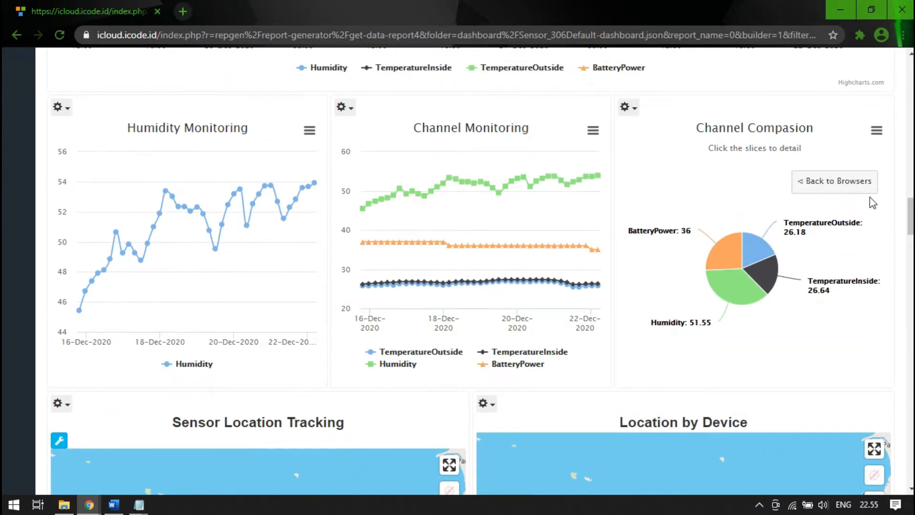
{"action": "left_click", "coordinate": [863, 187]}
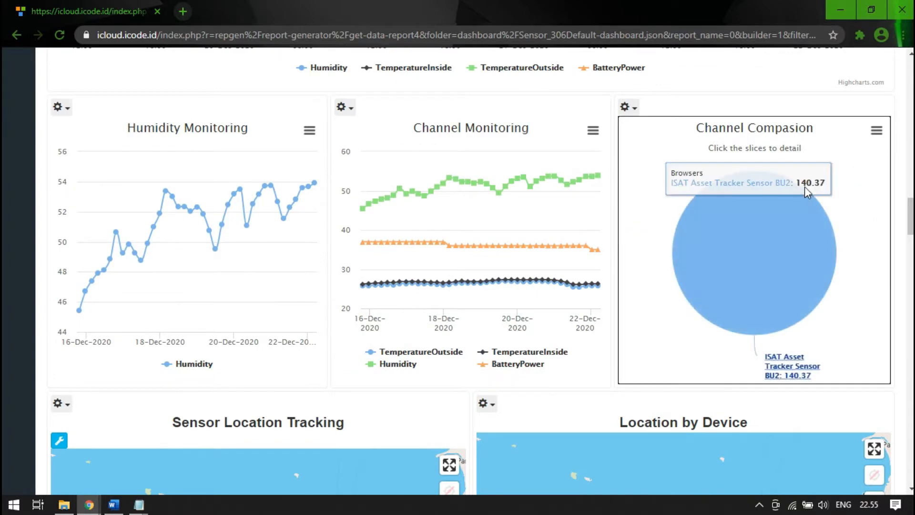
- Examine the Sensor Location Tracking, Location by Device and Sensor by Location maps
{"action": "scroll", "coordinate": [910, 262], "scroll_direction": "down", "scroll_amount": 8}
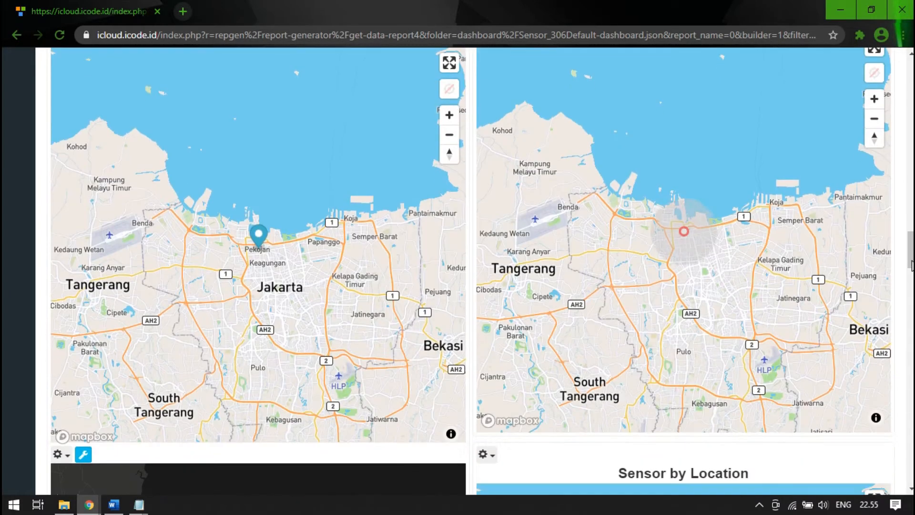
{"action": "scroll", "coordinate": [908, 276], "scroll_direction": "up", "scroll_amount": 3}
{"action": "scroll", "coordinate": [908, 276], "scroll_direction": "down", "scroll_amount": 1}
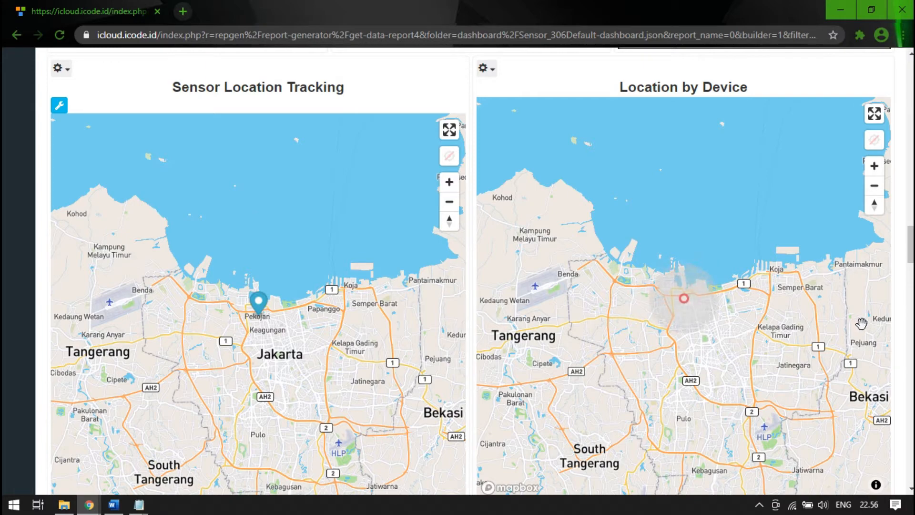
{"action": "scroll", "coordinate": [901, 300], "scroll_direction": "down", "scroll_amount": 10}
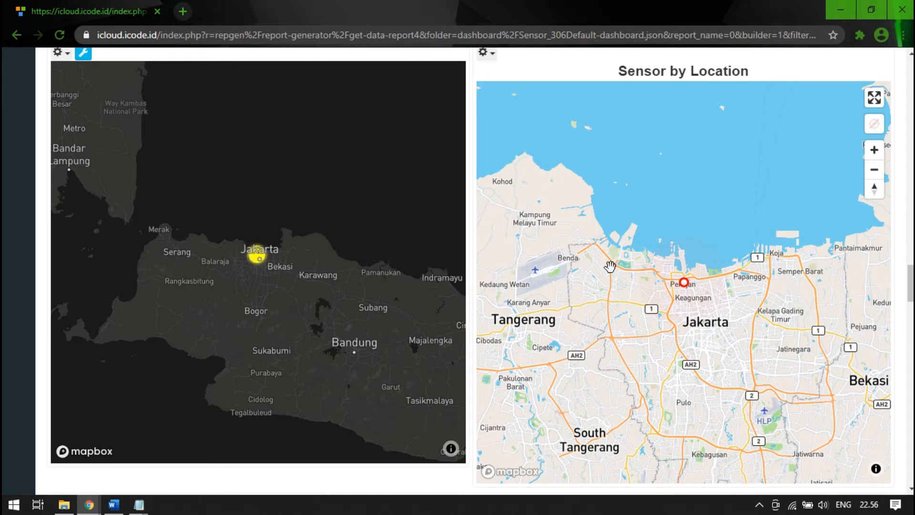
{"action": "scroll", "coordinate": [849, 295], "scroll_direction": "down", "scroll_amount": 8}
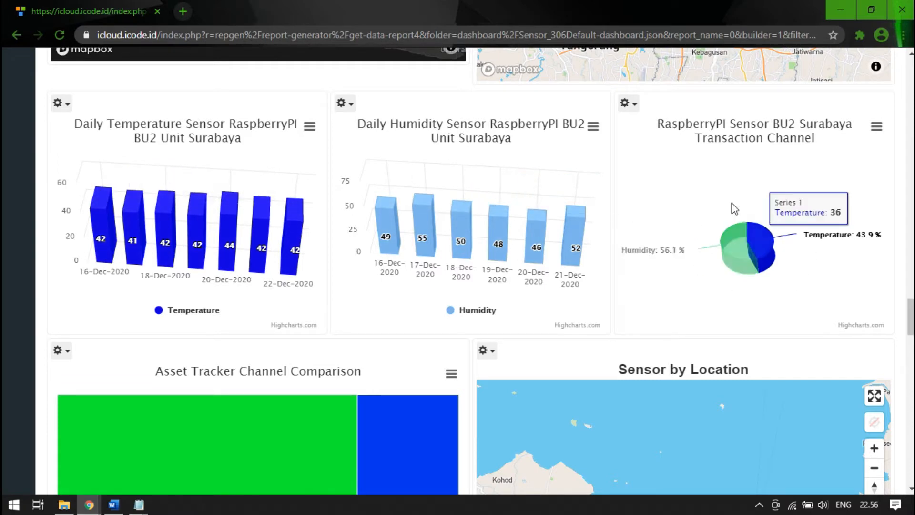
- Inspect the Asset Tracker Channel Comparison tree map and the Sensor by Location map beside it
{"action": "scroll", "coordinate": [859, 301], "scroll_direction": "down", "scroll_amount": 5}
{"action": "scroll", "coordinate": [440, 257], "scroll_direction": "down", "scroll_amount": 1}
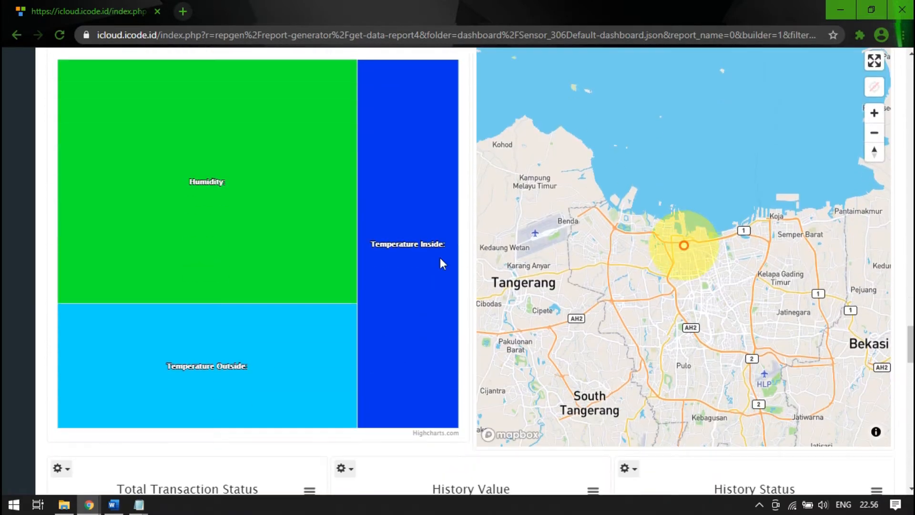
{"action": "scroll", "coordinate": [244, 268], "scroll_direction": "up", "scroll_amount": 2}
{"action": "scroll", "coordinate": [325, 302], "scroll_direction": "down", "scroll_amount": 2}
{"action": "scroll", "coordinate": [786, 281], "scroll_direction": "up", "scroll_amount": 1}
{"action": "scroll", "coordinate": [727, 260], "scroll_direction": "down", "scroll_amount": 2}
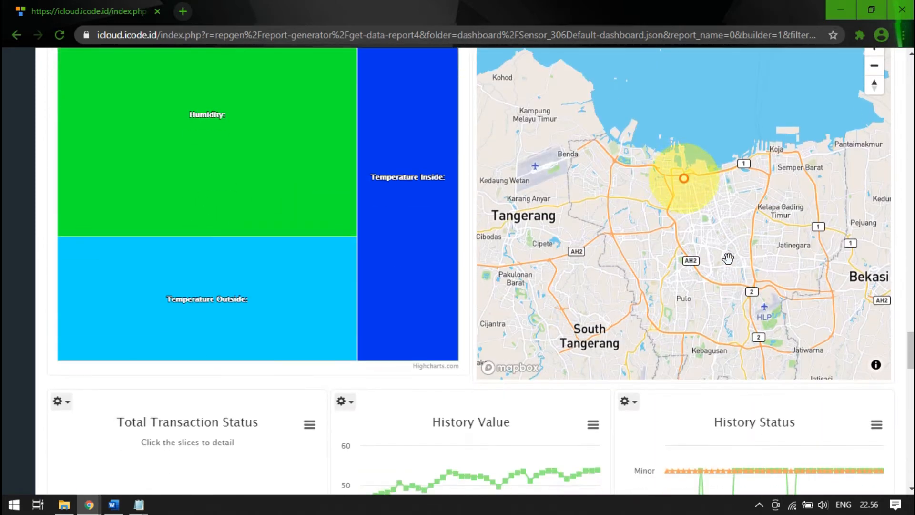
{"action": "scroll", "coordinate": [705, 246], "scroll_direction": "up", "scroll_amount": 1}
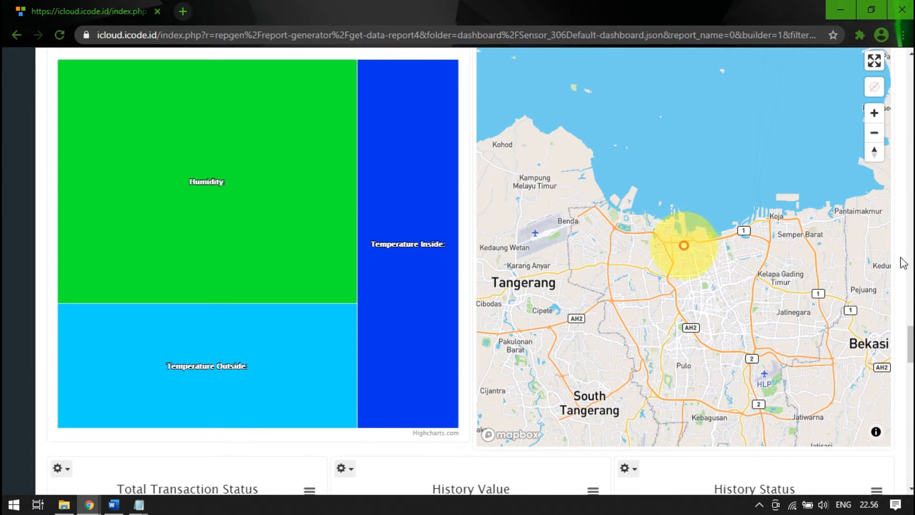
- Review the transaction status and history charts and the Sensor Tracking map
{"action": "scroll", "coordinate": [903, 262], "scroll_direction": "down", "scroll_amount": 6}
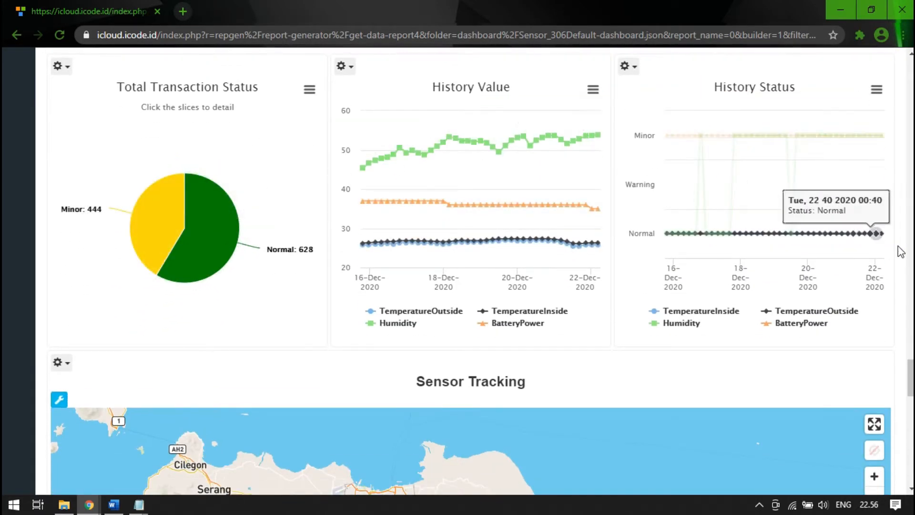
{"action": "scroll", "coordinate": [900, 252], "scroll_direction": "down", "scroll_amount": 5}
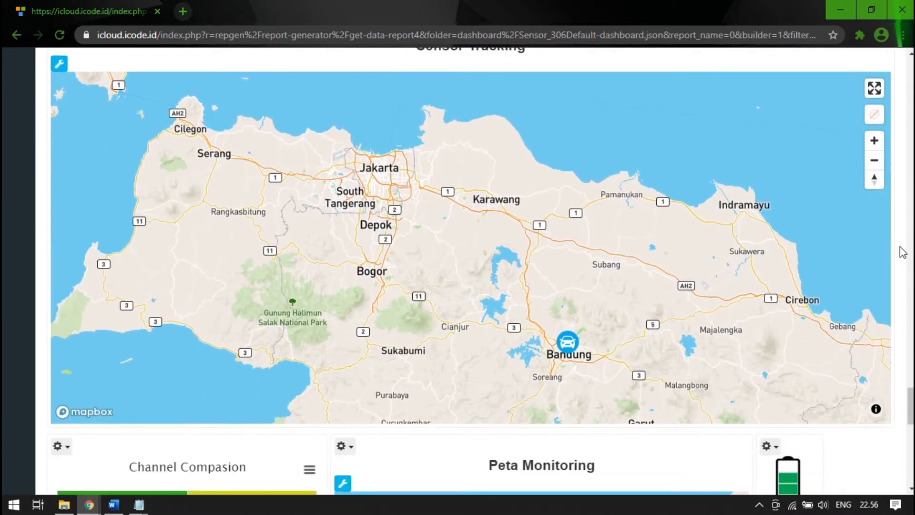
{"action": "scroll", "coordinate": [903, 252], "scroll_direction": "down", "scroll_amount": 1}
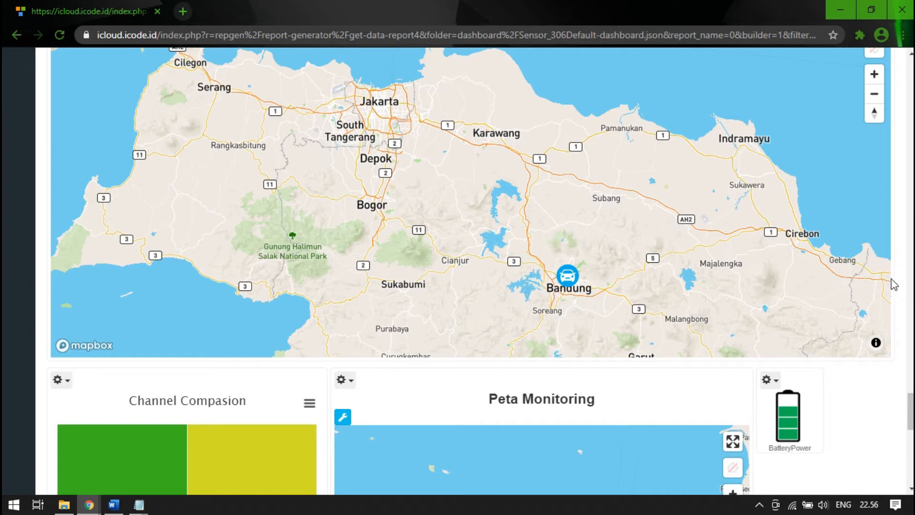
{"action": "scroll", "coordinate": [895, 285], "scroll_direction": "down", "scroll_amount": 2}
{"action": "scroll", "coordinate": [895, 285], "scroll_direction": "up", "scroll_amount": 2}
{"action": "scroll", "coordinate": [888, 352], "scroll_direction": "up", "scroll_amount": 2}
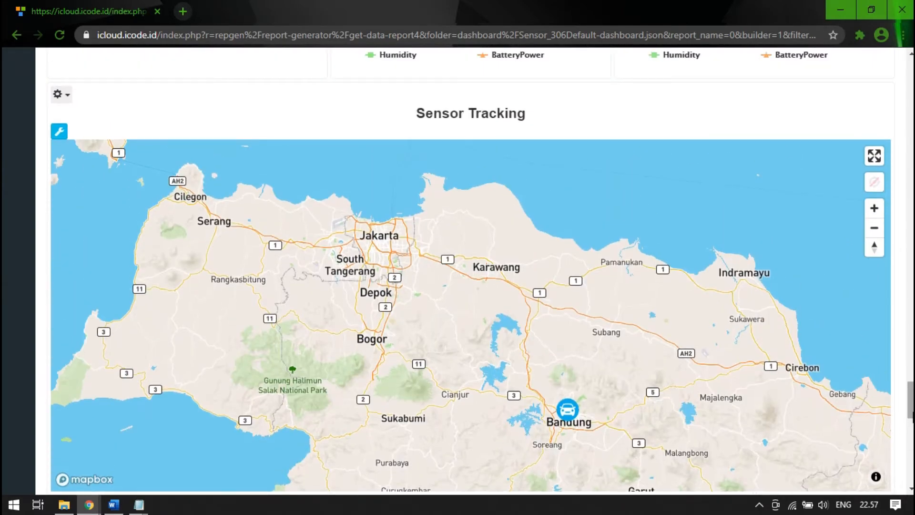
- Open the dashboard's add dashboard page in a new browser tab and switch to it
{"action": "left_click_drag", "start_coordinate": [912, 412], "coordinate": [909, 98]}
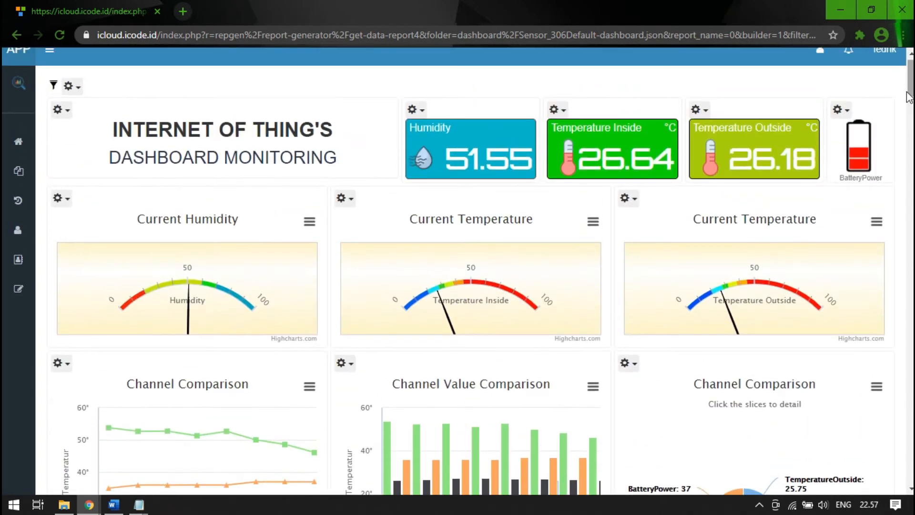
{"action": "left_click", "coordinate": [72, 86]}
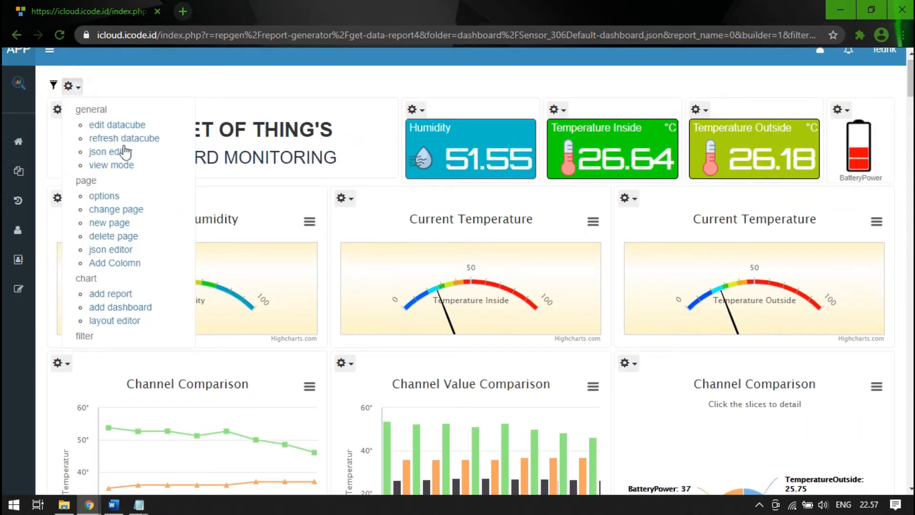
{"action": "left_click", "coordinate": [81, 89]}
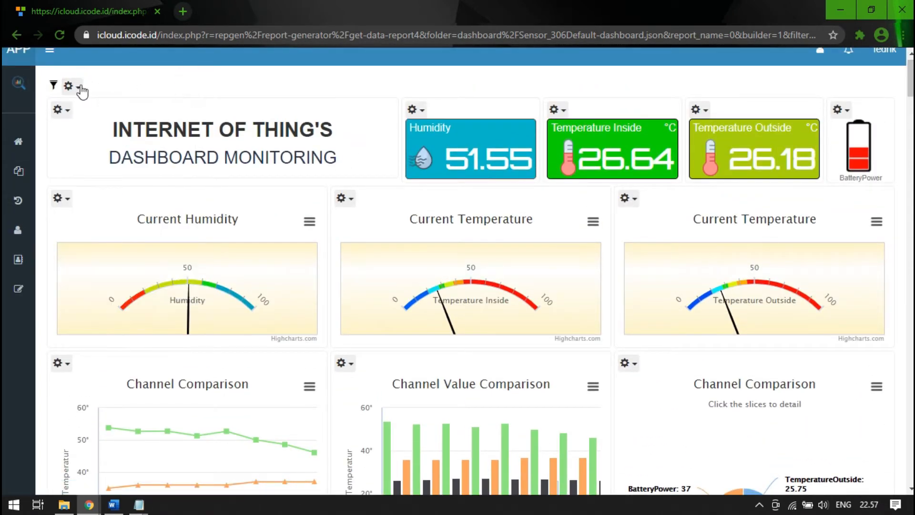
{"action": "left_click", "coordinate": [81, 90]}
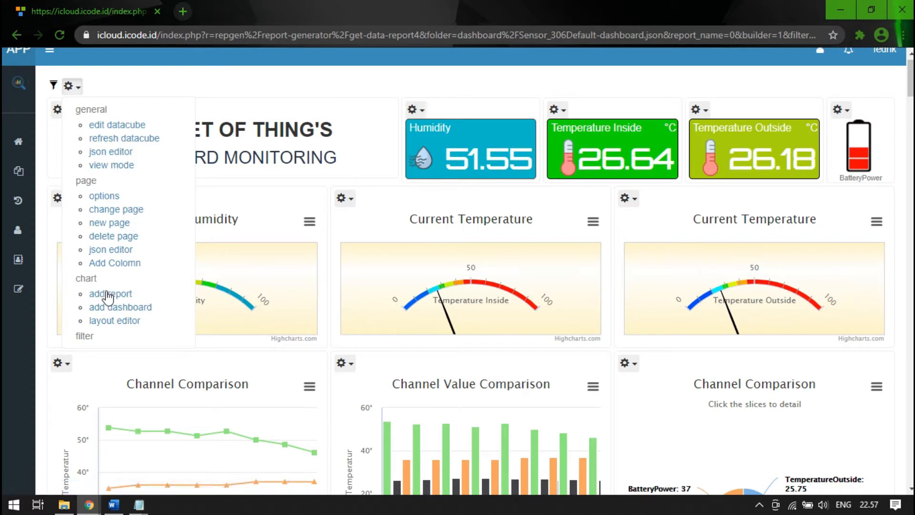
{"action": "left_click", "coordinate": [144, 309]}
{"action": "left_click", "coordinate": [233, 8]}
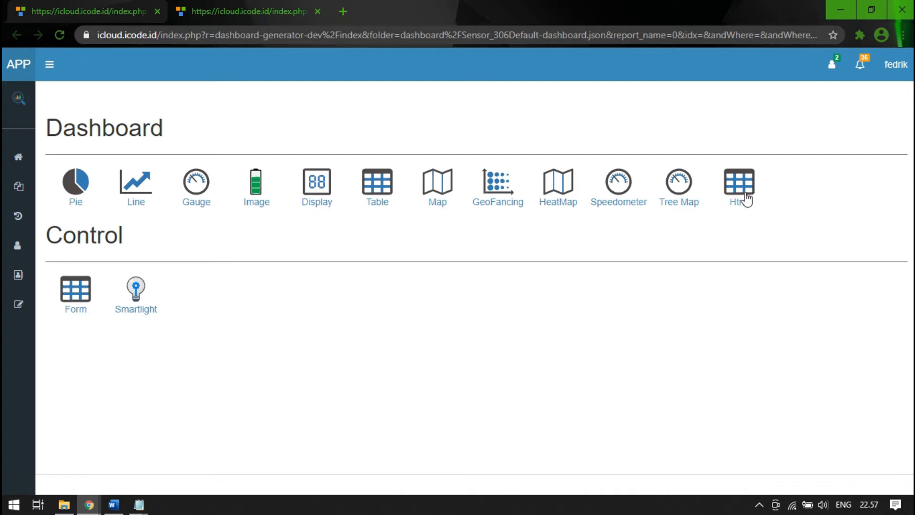
- Open the Line widget's configuration form in a new browser tab and bring it into view
{"action": "middle_click", "coordinate": [134, 206]}
{"action": "left_click", "coordinate": [403, 1]}
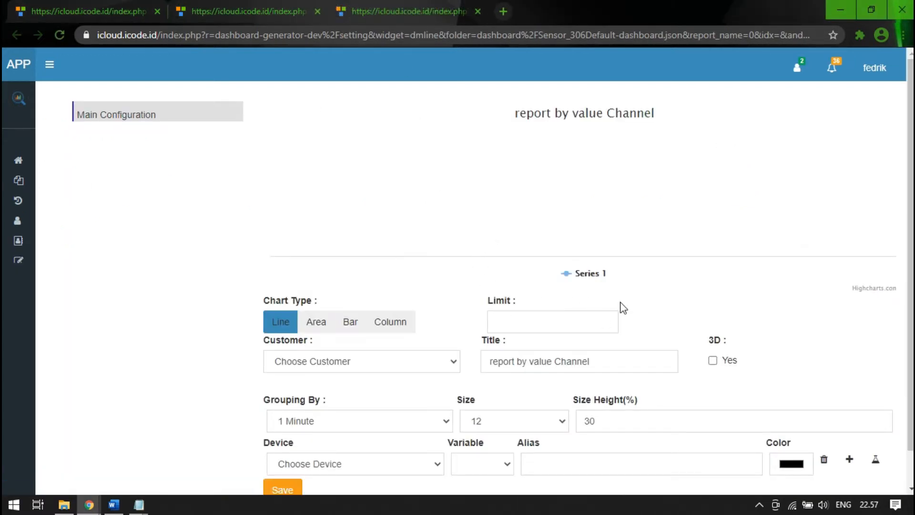
{"action": "scroll", "coordinate": [506, 311], "scroll_direction": "down", "scroll_amount": 1}
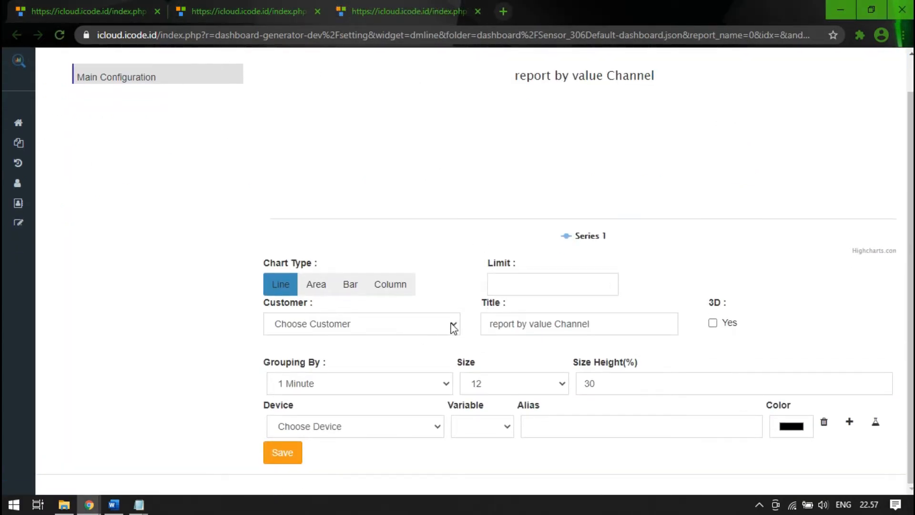
- Set the line chart's customer to Everynet Demo
{"action": "left_click", "coordinate": [454, 328]}
{"action": "left_click", "coordinate": [242, 354]}
{"action": "left_click", "coordinate": [365, 332]}
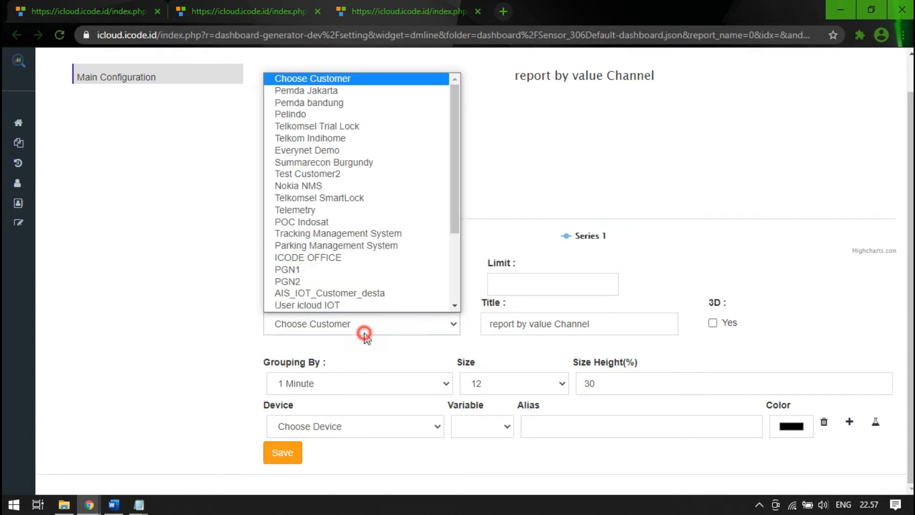
{"action": "left_click", "coordinate": [238, 353]}
{"action": "left_click", "coordinate": [379, 334]}
{"action": "scroll", "coordinate": [369, 286], "scroll_direction": "down", "scroll_amount": 1}
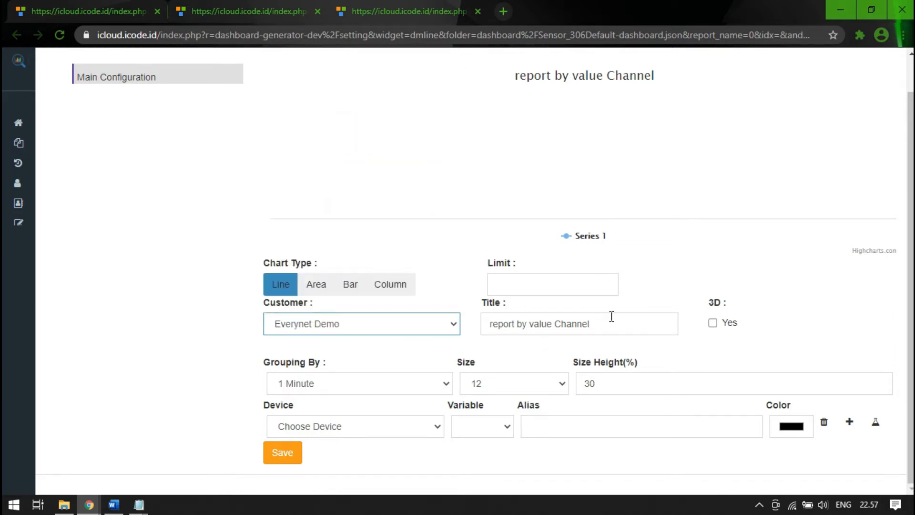
- Set the line chart's device to Globalsat LT-100H 3656 and its variable to Batt
{"action": "left_click_drag", "start_coordinate": [612, 323], "coordinate": [318, 365]}
{"action": "scroll", "coordinate": [572, 320], "scroll_direction": "up", "scroll_amount": 1}
{"action": "scroll", "coordinate": [369, 390], "scroll_direction": "down", "scroll_amount": 1}
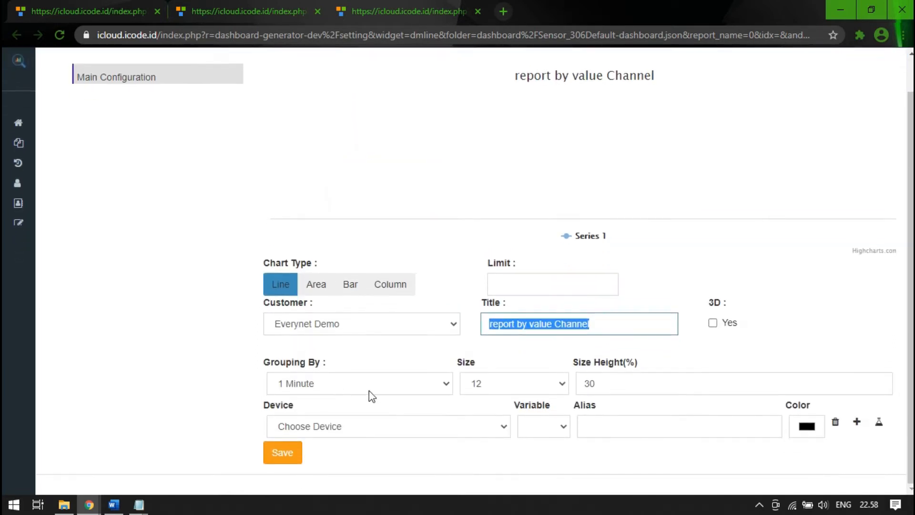
{"action": "left_click", "coordinate": [445, 425]}
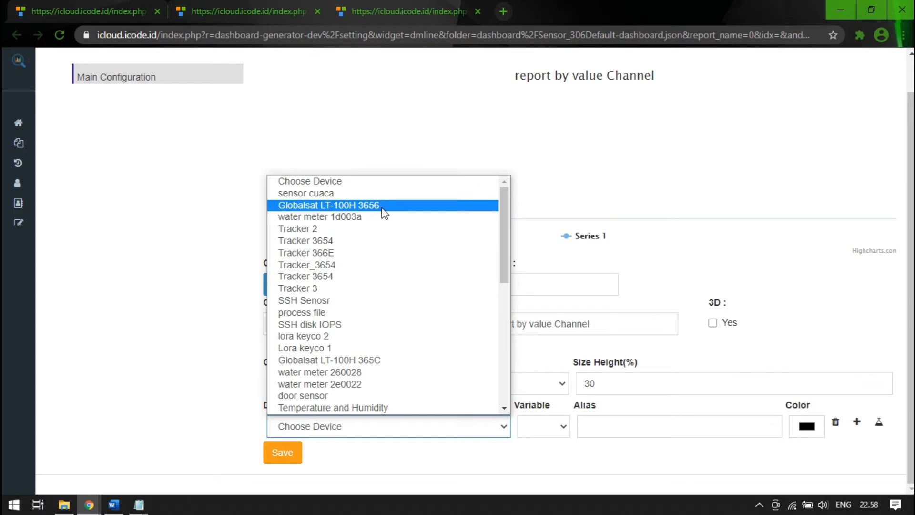
{"action": "left_click", "coordinate": [356, 205]}
{"action": "left_click", "coordinate": [574, 428]}
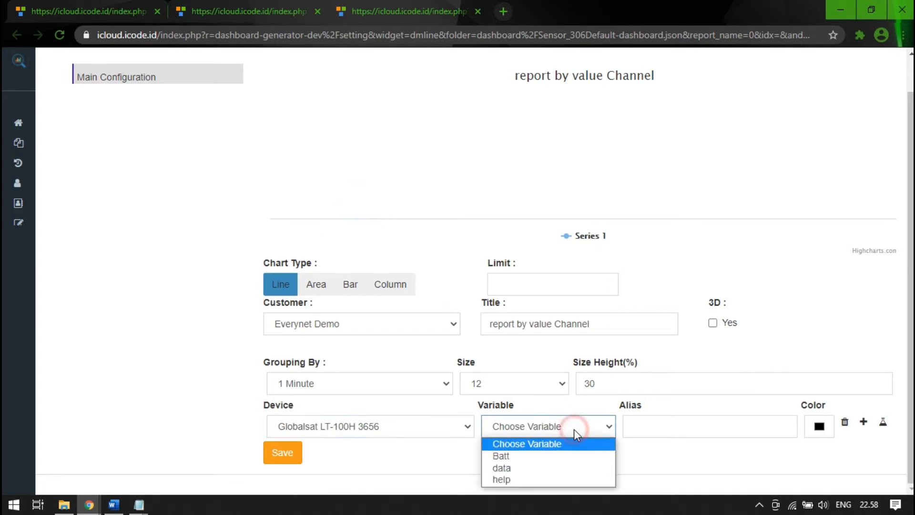
{"action": "left_click", "coordinate": [586, 458]}
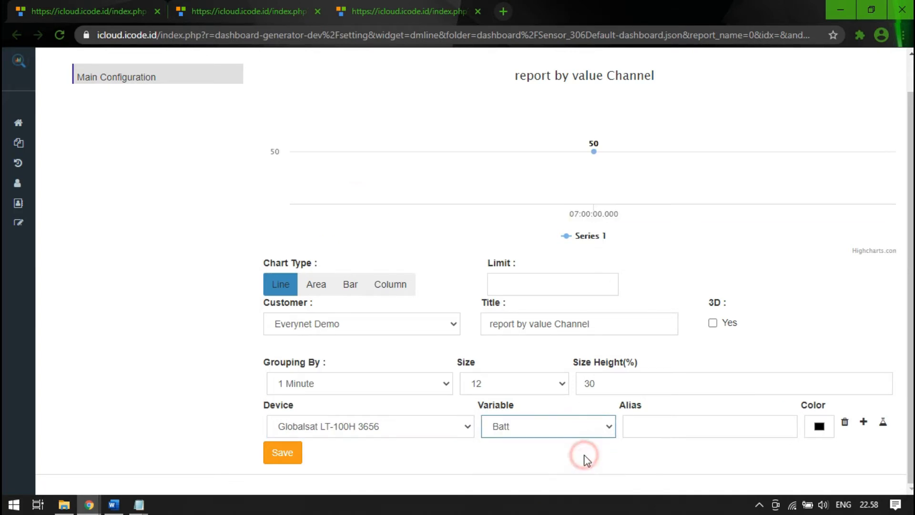
{"action": "left_click", "coordinate": [632, 457]}
{"action": "left_click", "coordinate": [848, 372]}
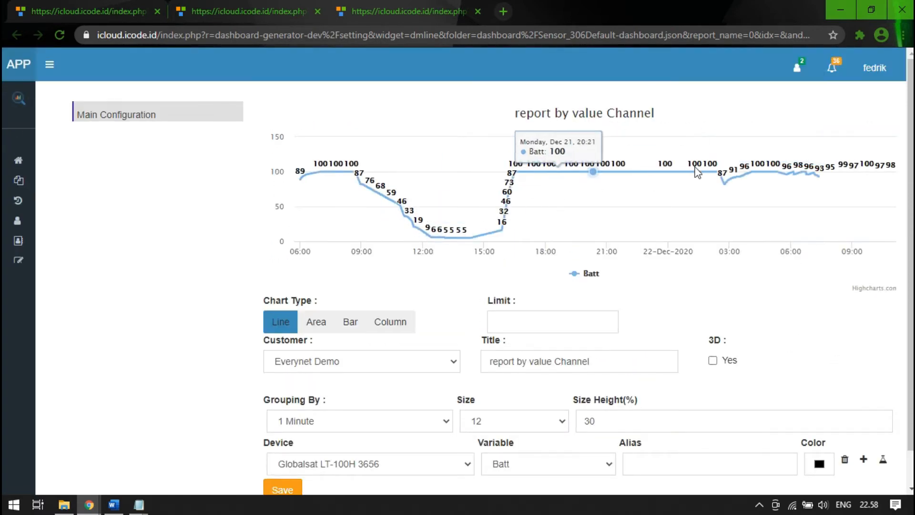
{"action": "scroll", "coordinate": [835, 368], "scroll_direction": "down", "scroll_amount": 1}
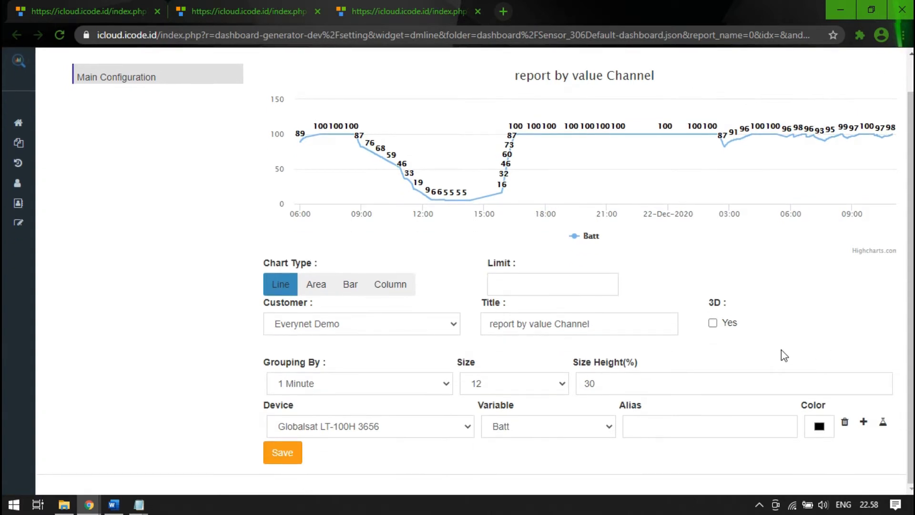
- Give the Batt series the alias Baterai
{"action": "left_click", "coordinate": [727, 426]}
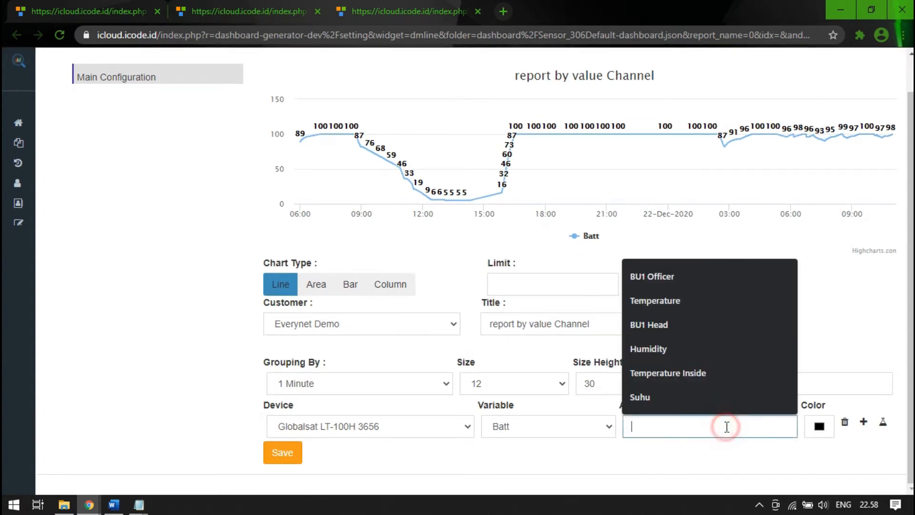
{"action": "left_click", "coordinate": [651, 450]}
{"action": "left_click", "coordinate": [673, 431]}
{"action": "left_click", "coordinate": [675, 433]}
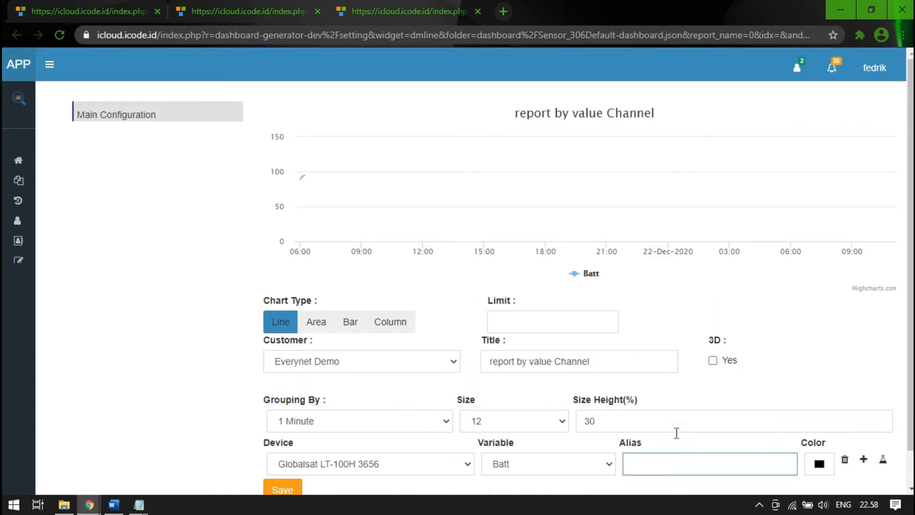
{"action": "type", "text": "Ba"}
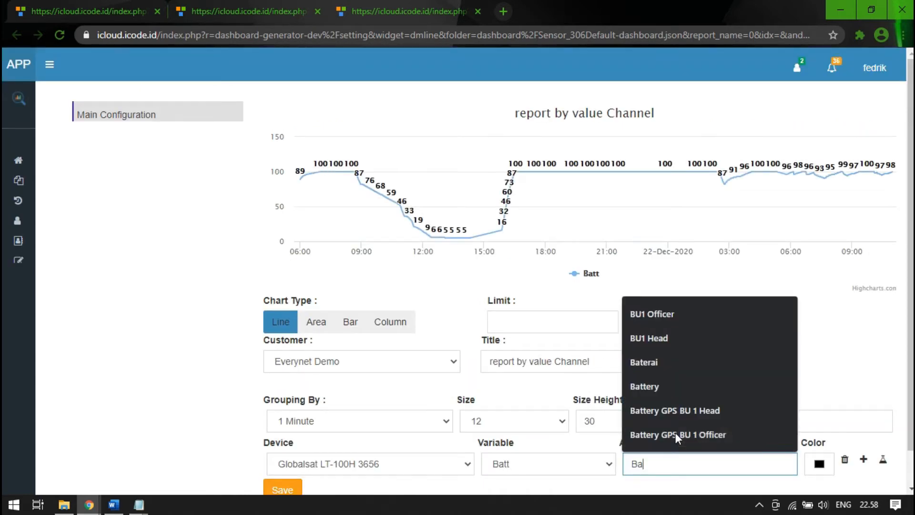
{"action": "type", "text": "terai"}
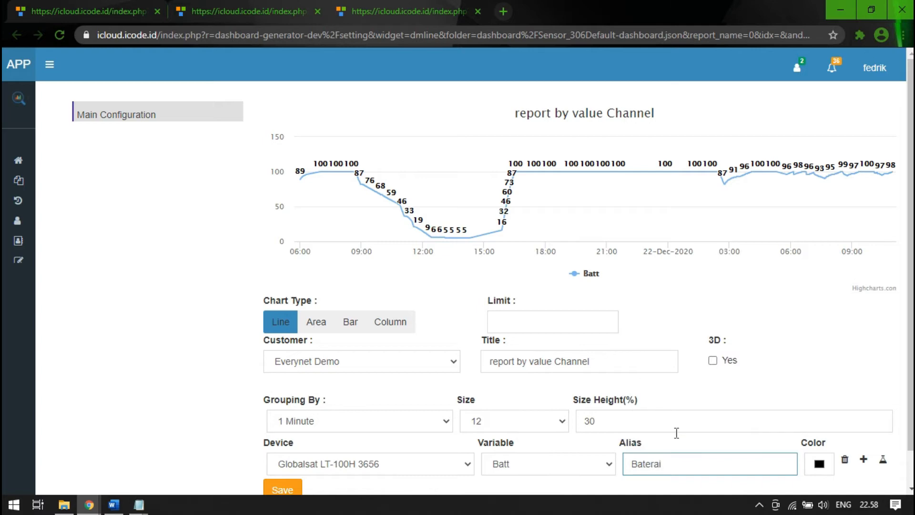
{"action": "left_click", "coordinate": [790, 388]}
{"action": "scroll", "coordinate": [851, 381], "scroll_direction": "down", "scroll_amount": 1}
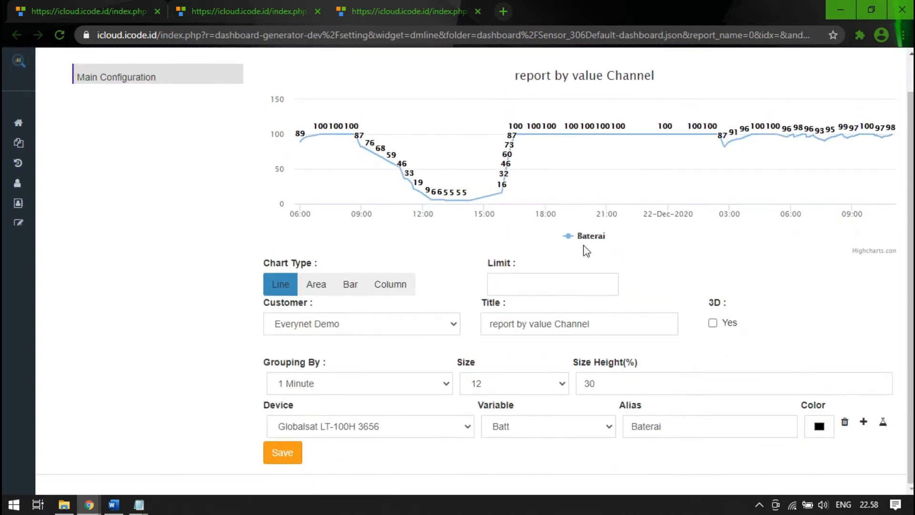
- Change the Baterai series colour to green
{"action": "left_click", "coordinate": [819, 425]}
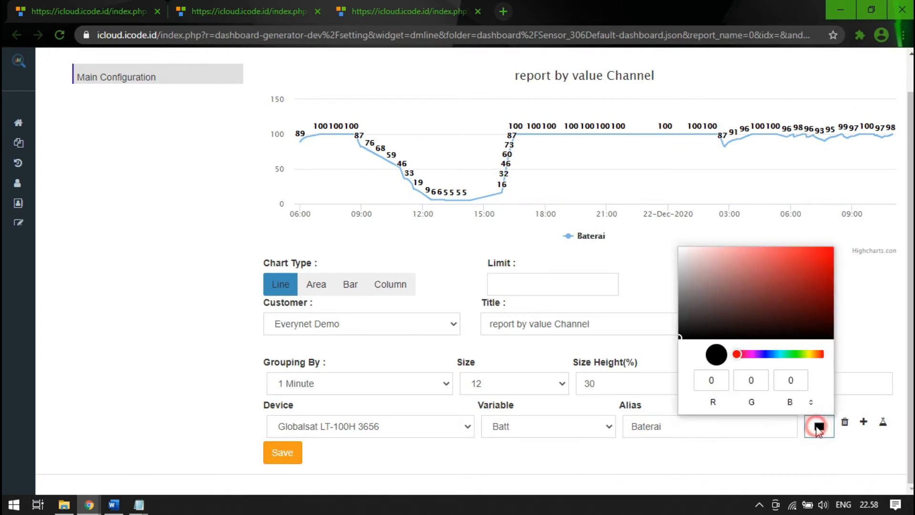
{"action": "left_click", "coordinate": [792, 355]}
{"action": "left_click", "coordinate": [828, 275]}
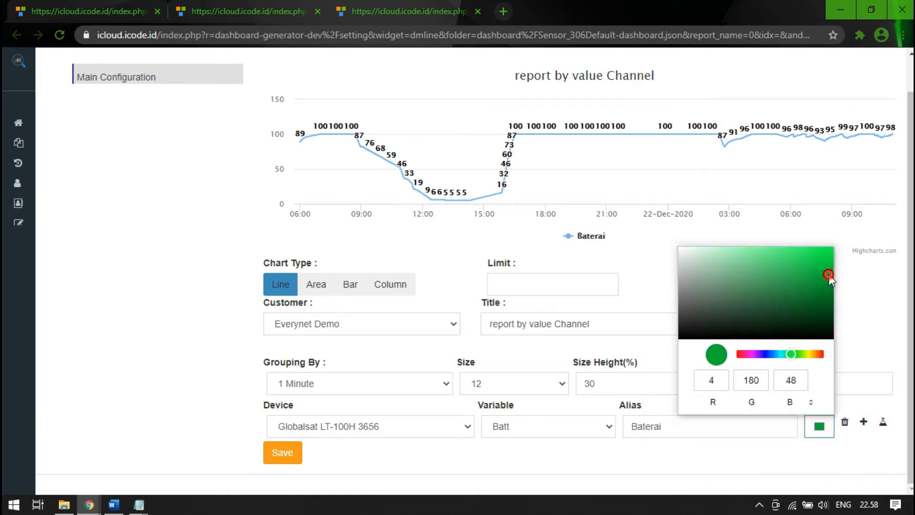
{"action": "left_click", "coordinate": [863, 313]}
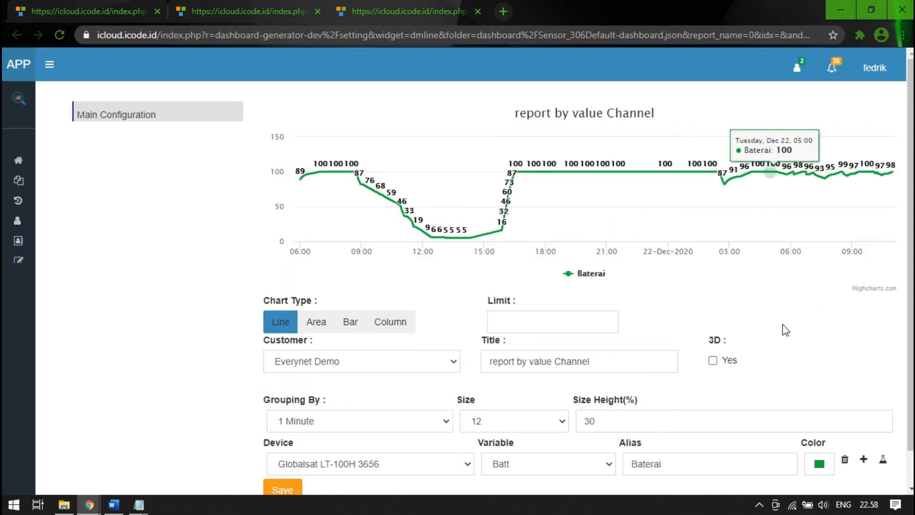
{"action": "scroll", "coordinate": [816, 367], "scroll_direction": "down", "scroll_amount": 1}
- Set the chart's title to Channel Baterai Monitoring
{"action": "triple_click", "coordinate": [610, 327]}
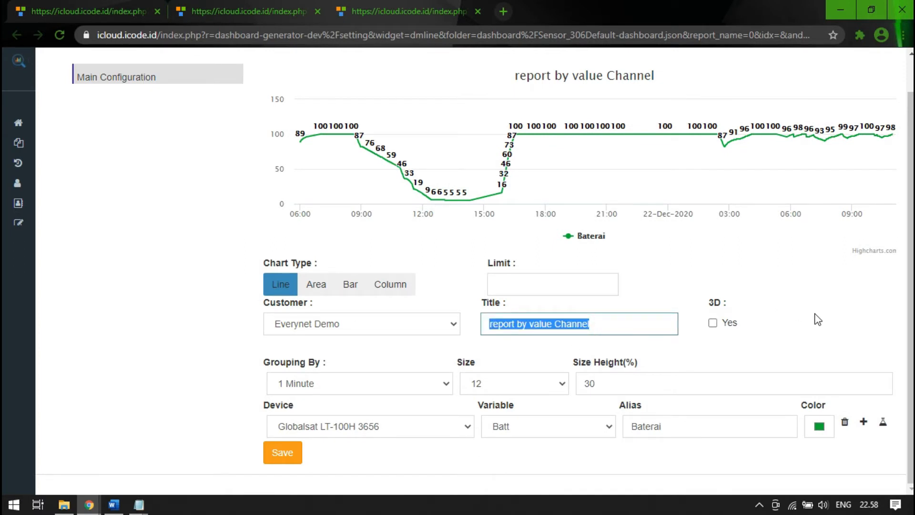
{"action": "type", "text": "Chann"}
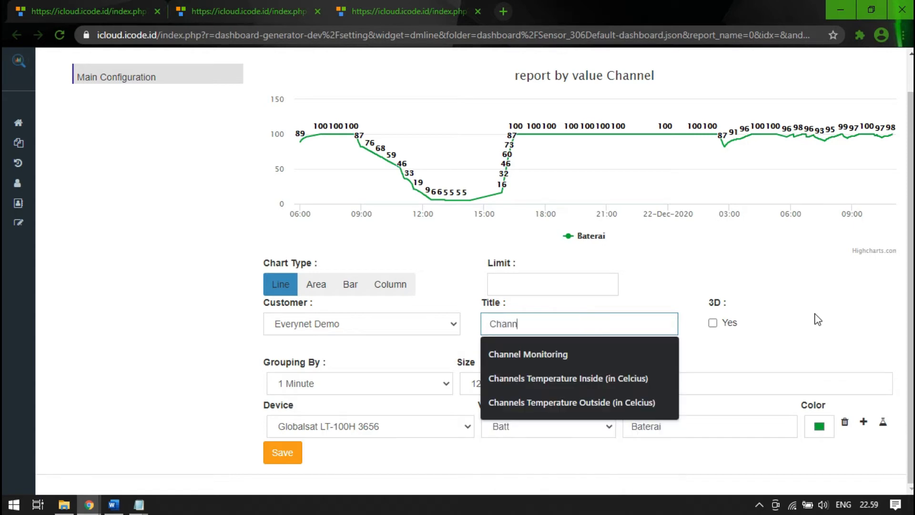
{"action": "type", "text": "eel Baterai Monitoring"}
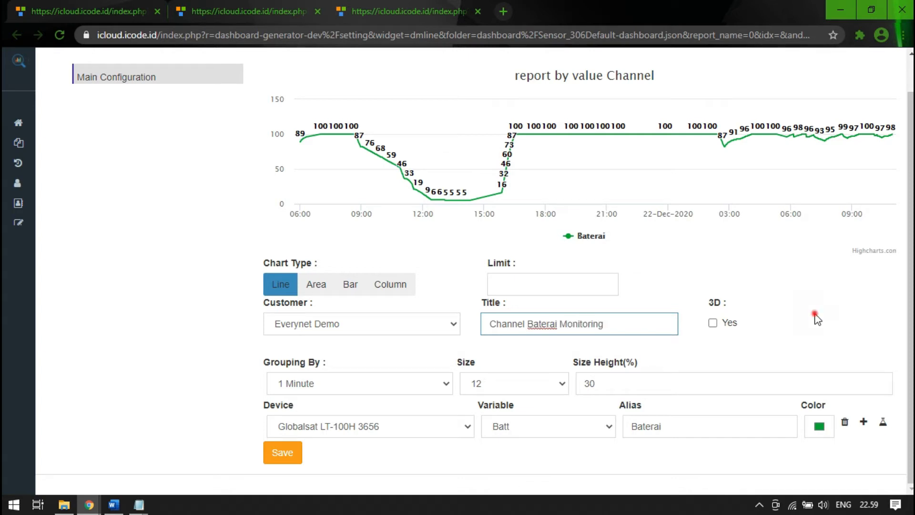
{"action": "left_click", "coordinate": [814, 316]}
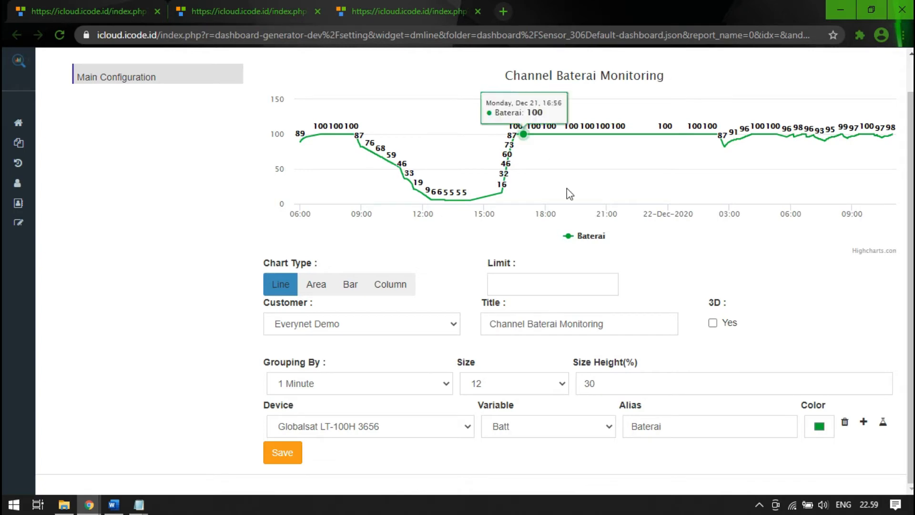
- Enable 3D for the chart and set its depth to 40
{"action": "left_click", "coordinate": [713, 324]}
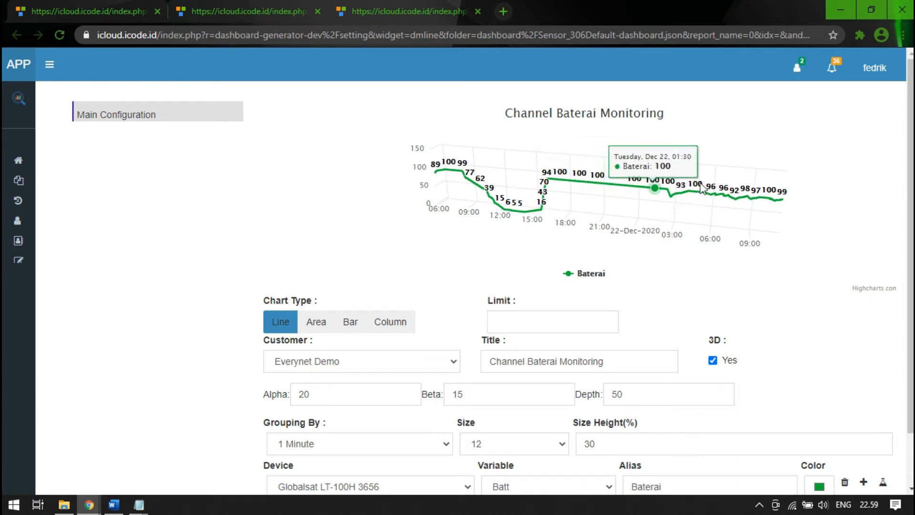
{"action": "double_click", "coordinate": [644, 394]}
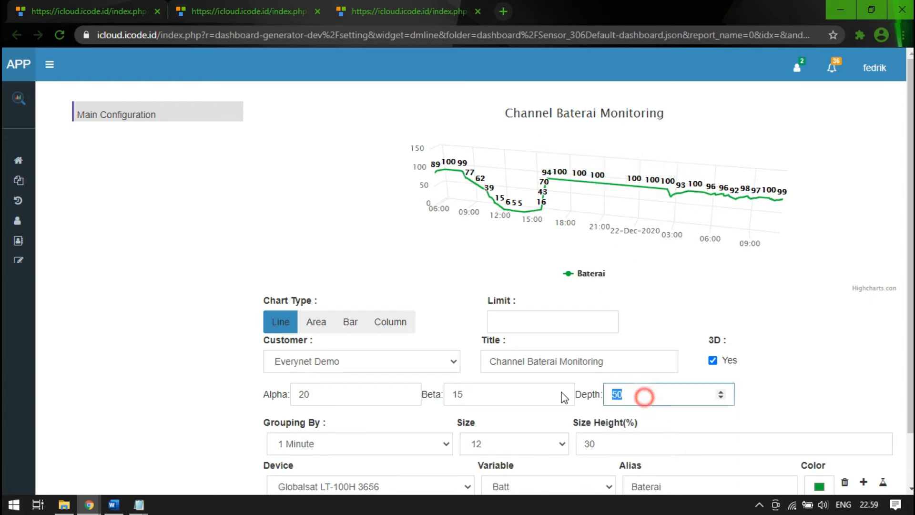
{"action": "left_click", "coordinate": [793, 359]}
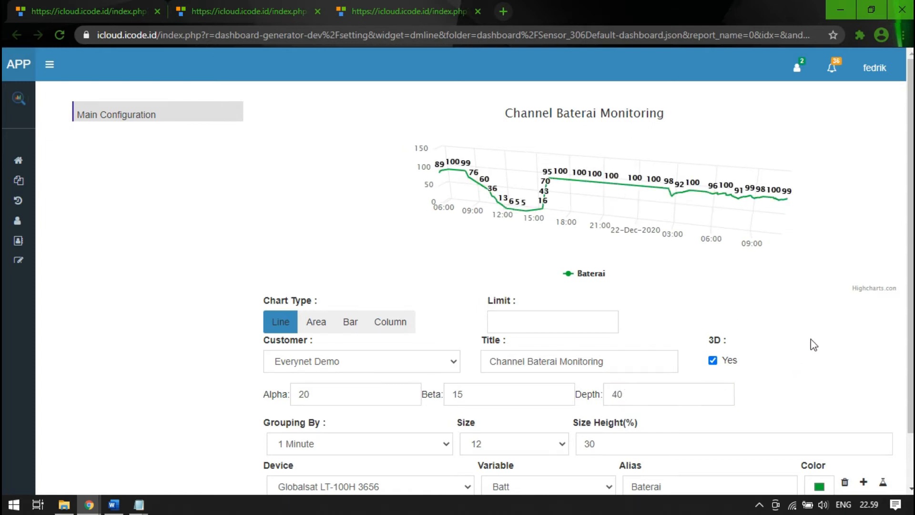
- Save the configured line chart widget, acknowledge the message and look through the dashboard
{"action": "scroll", "coordinate": [843, 342], "scroll_direction": "down", "scroll_amount": 2}
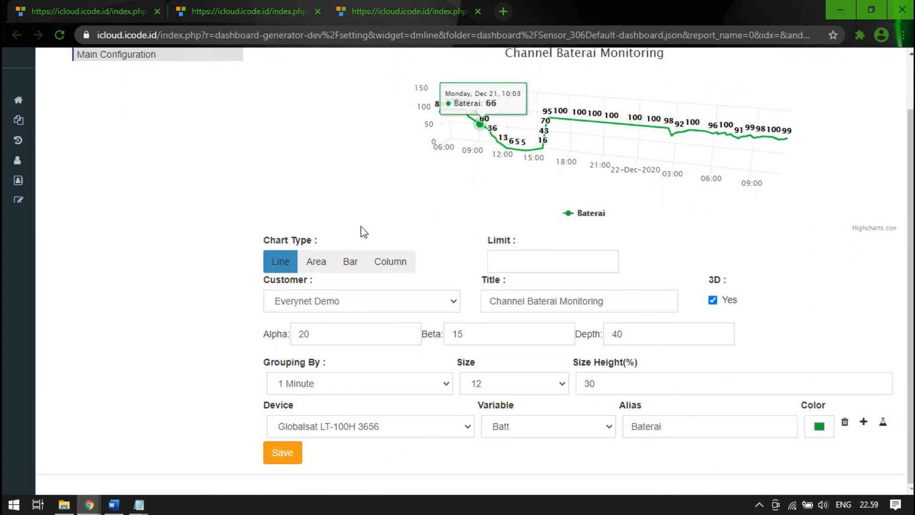
{"action": "left_click", "coordinate": [292, 455]}
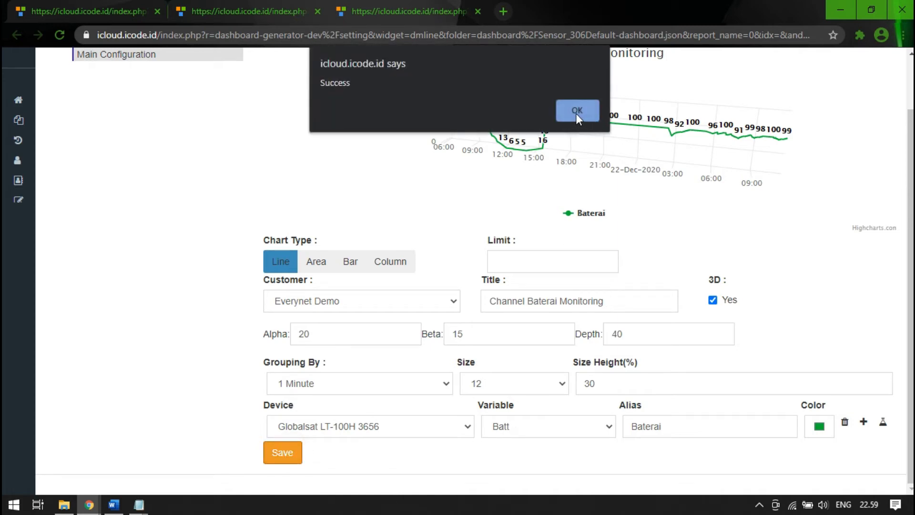
{"action": "left_click", "coordinate": [575, 113]}
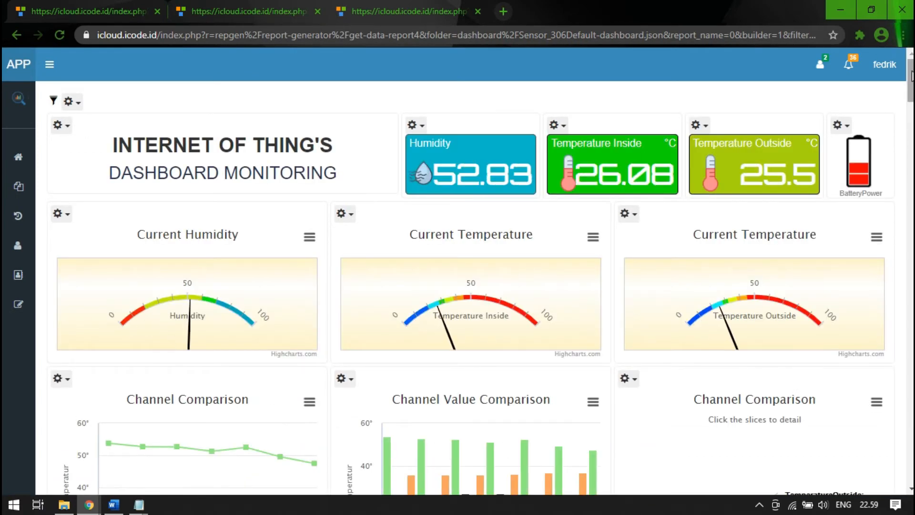
{"action": "scroll", "coordinate": [884, 364], "scroll_direction": "down", "scroll_amount": 20}
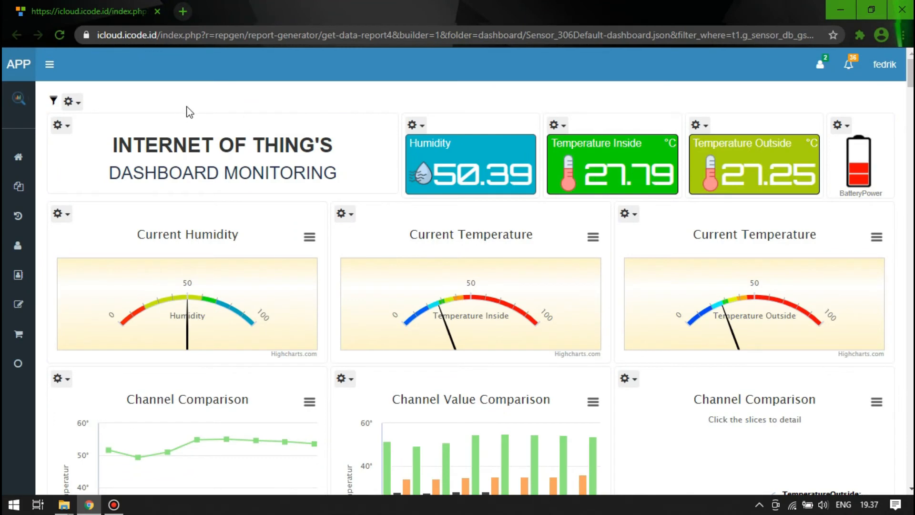
- Open the dashboard's add report page in the current browser tab and close its duplicate tab
{"action": "left_click", "coordinate": [78, 104]}
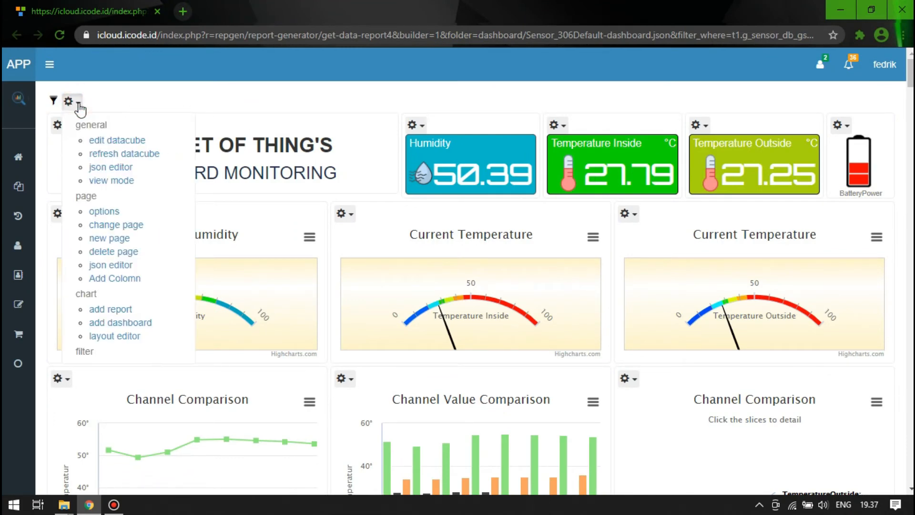
{"action": "middle_click", "coordinate": [126, 311]}
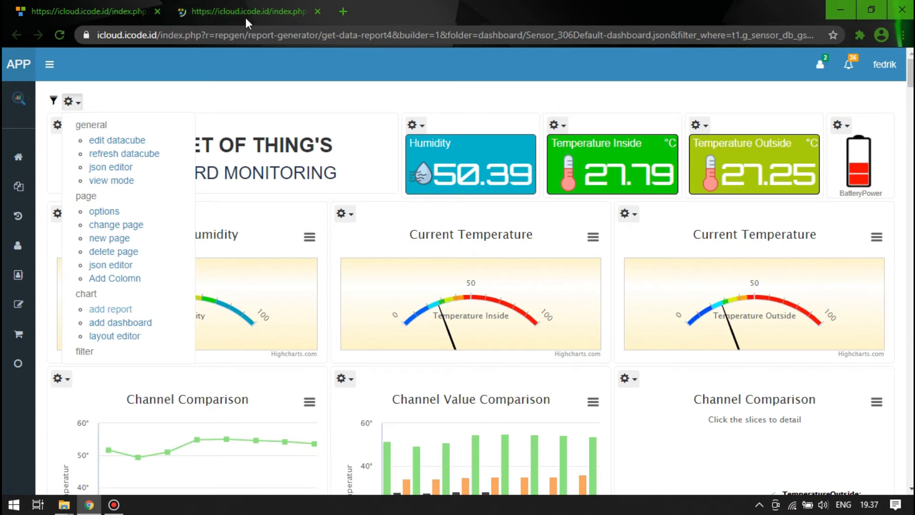
{"action": "left_click", "coordinate": [245, 18]}
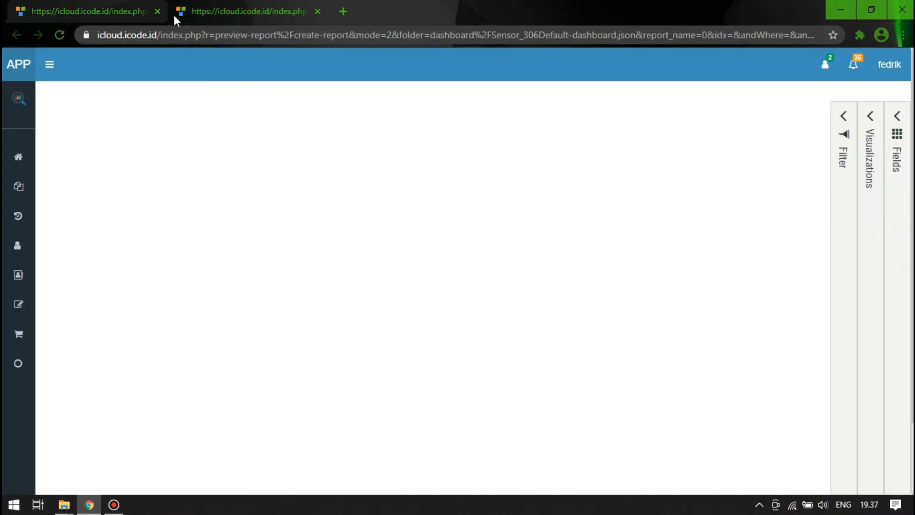
{"action": "left_click", "coordinate": [96, 7]}
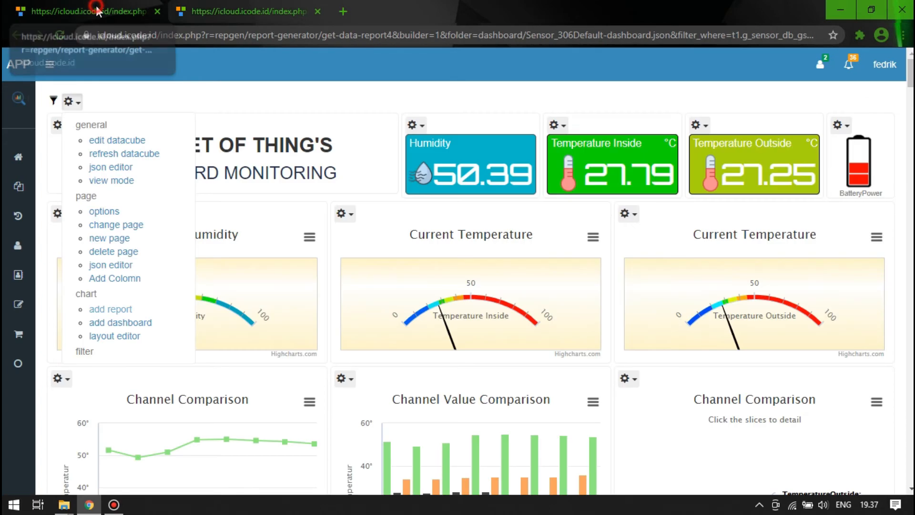
{"action": "left_click", "coordinate": [108, 310]}
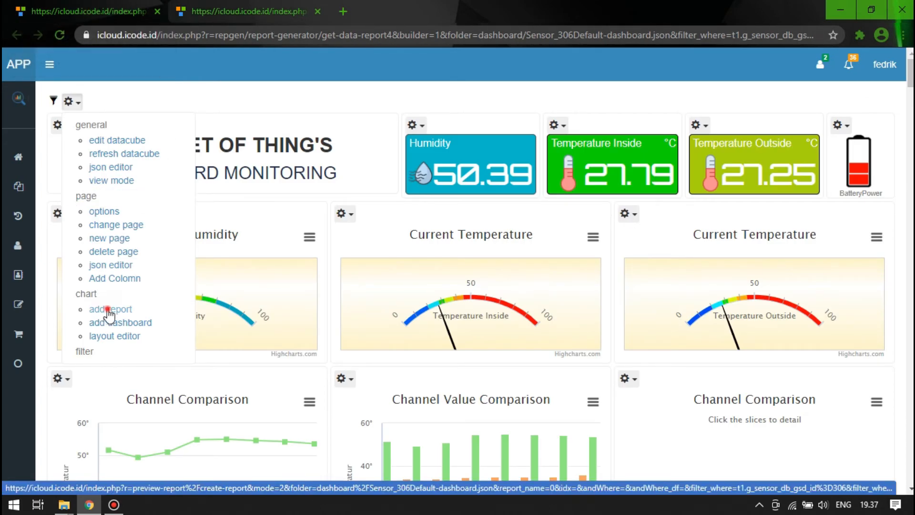
{"action": "middle_click", "coordinate": [272, 11]}
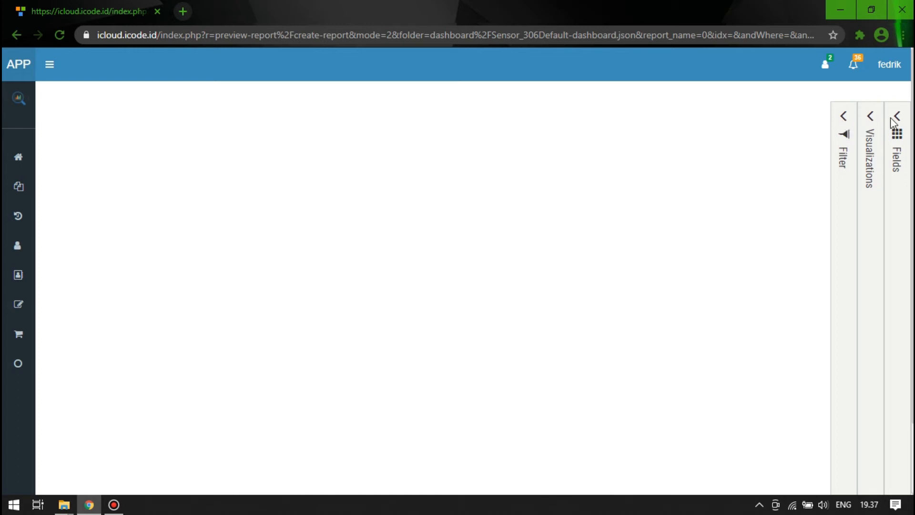
- Expand the report builder's Filter, Visualizations and Fields sections and list the Cube's fields
{"action": "left_click", "coordinate": [843, 116]}
{"action": "left_click", "coordinate": [870, 116]}
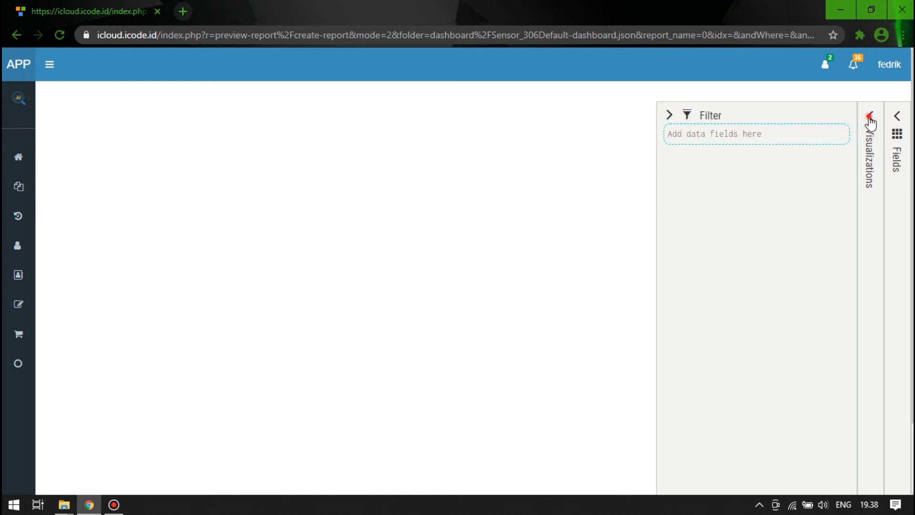
{"action": "left_click", "coordinate": [895, 116]}
{"action": "left_click", "coordinate": [728, 161]}
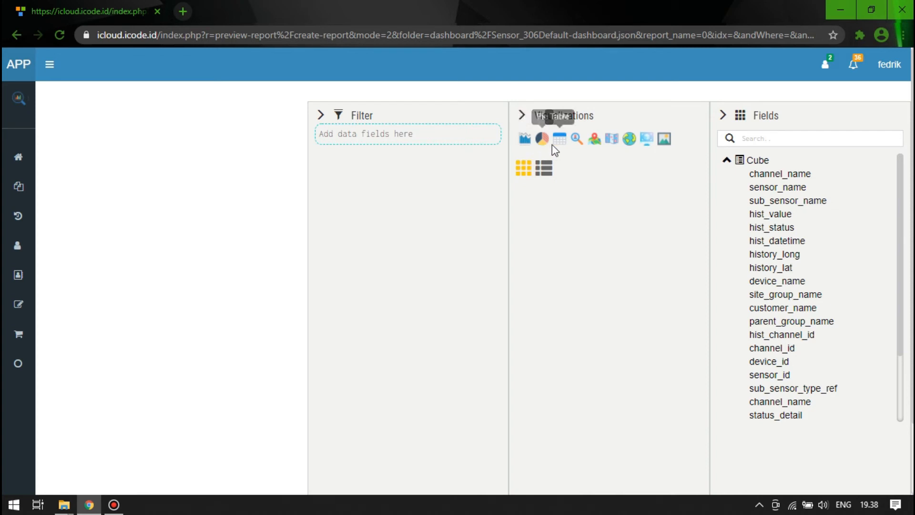
- Choose the first visualization type for the report and assign the channel_name field to its Series
{"action": "left_click", "coordinate": [526, 140]}
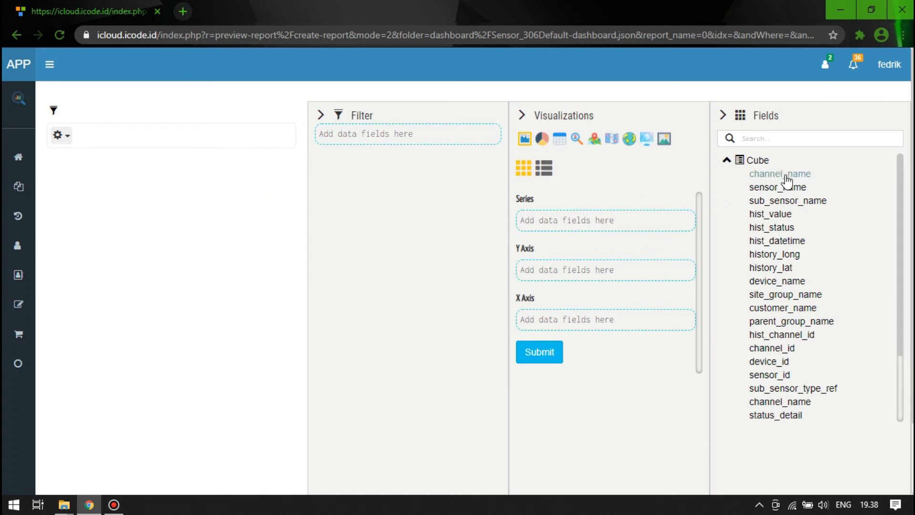
{"action": "left_click_drag", "start_coordinate": [786, 173], "coordinate": [600, 217]}
{"action": "left_click_drag", "start_coordinate": [601, 221], "coordinate": [620, 230]}
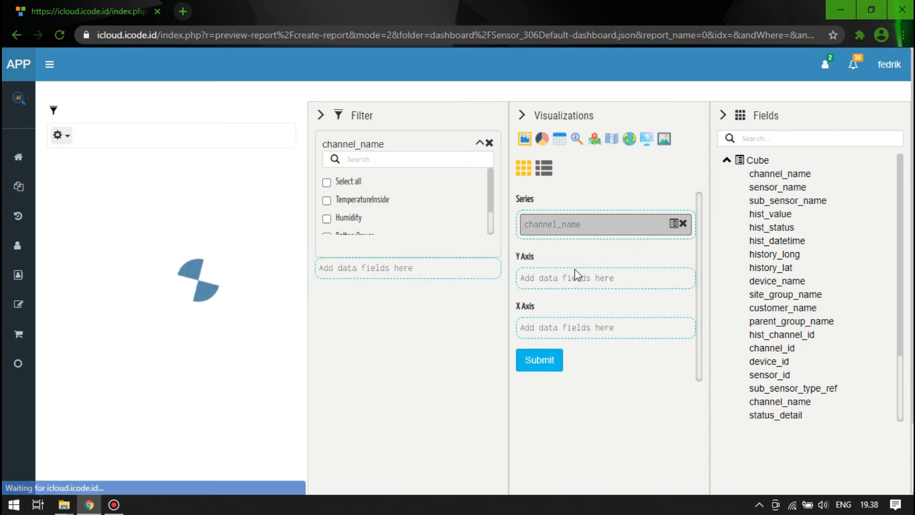
- Assign the hist_value field to the report's Y Axis and the hist_datetime field to its X Axis
{"action": "left_click_drag", "start_coordinate": [775, 220], "coordinate": [607, 277]}
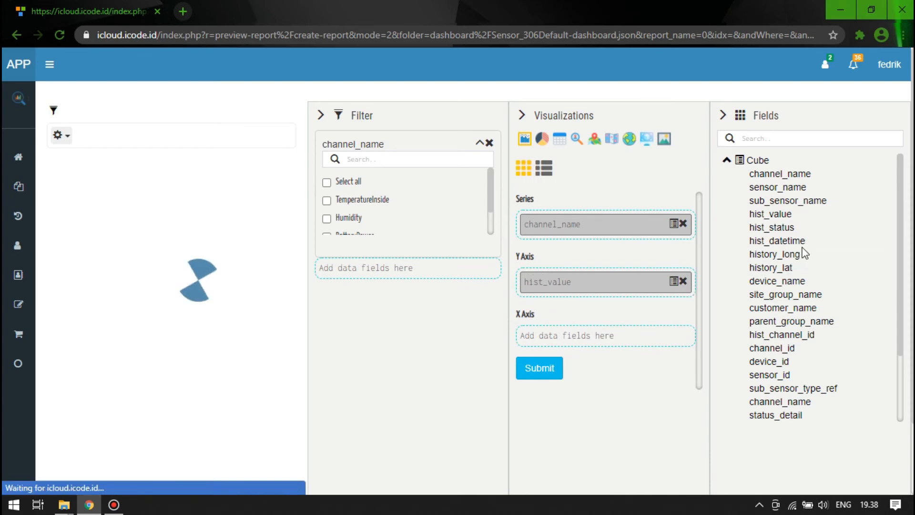
{"action": "left_click_drag", "start_coordinate": [797, 241], "coordinate": [748, 289]}
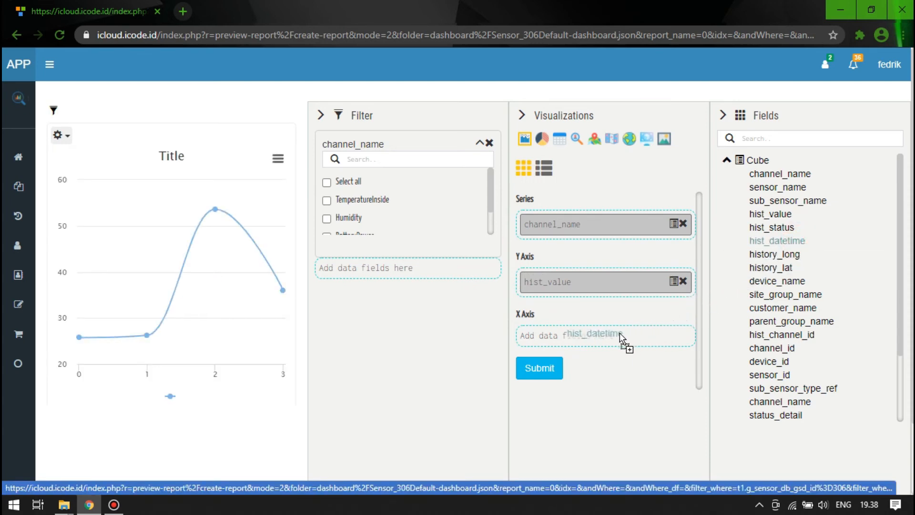
{"action": "left_click_drag", "start_coordinate": [620, 332], "coordinate": [619, 332]}
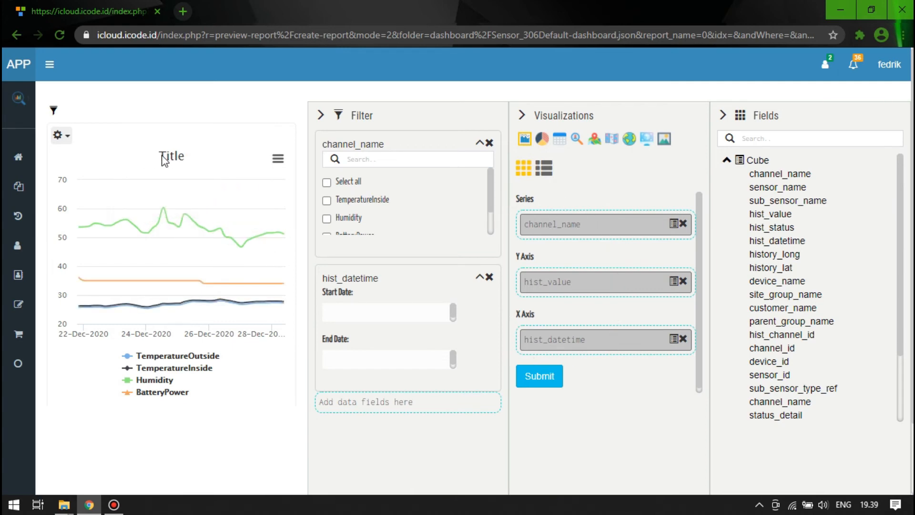
- Set the chart's title to "Channel Monitoring" in its general format settings
{"action": "left_click", "coordinate": [543, 167]}
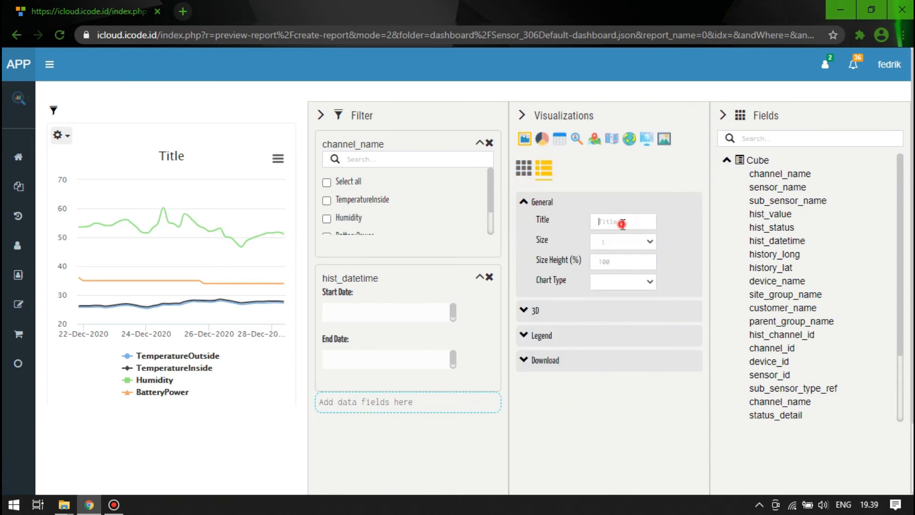
{"action": "left_click", "coordinate": [619, 222]}
{"action": "type", "text": "Ch"}
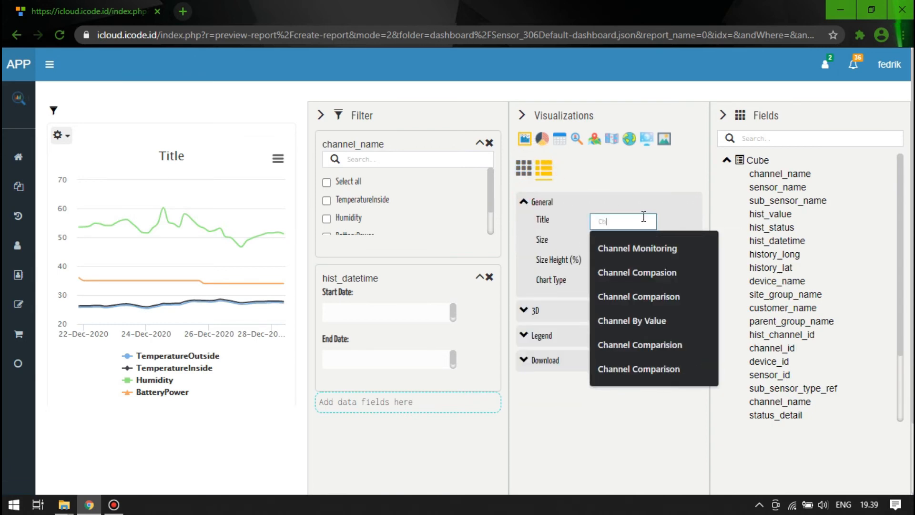
{"action": "type", "text": "annel Monitoring"}
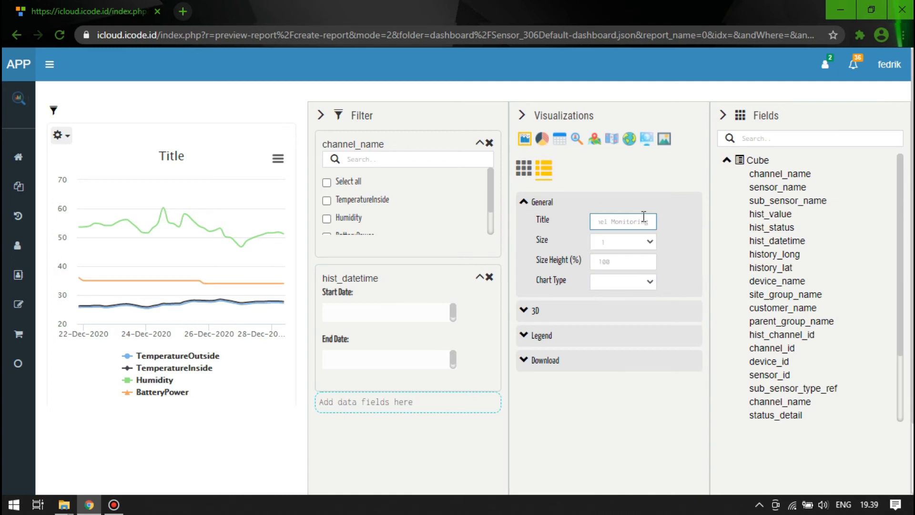
{"action": "key", "text": "Return"}
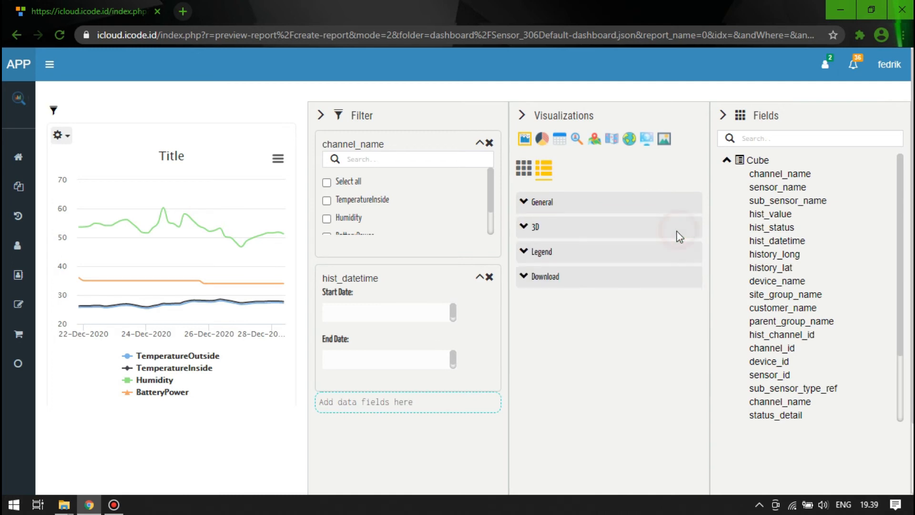
- Try the Area, Bar and Column chart types on the Channel Monitoring chart
{"action": "left_click", "coordinate": [534, 202]}
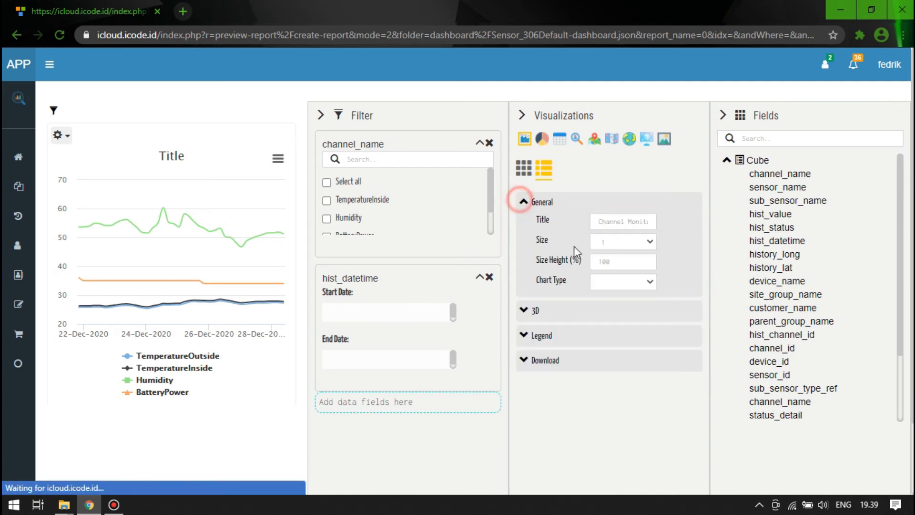
{"action": "left_click", "coordinate": [650, 283]}
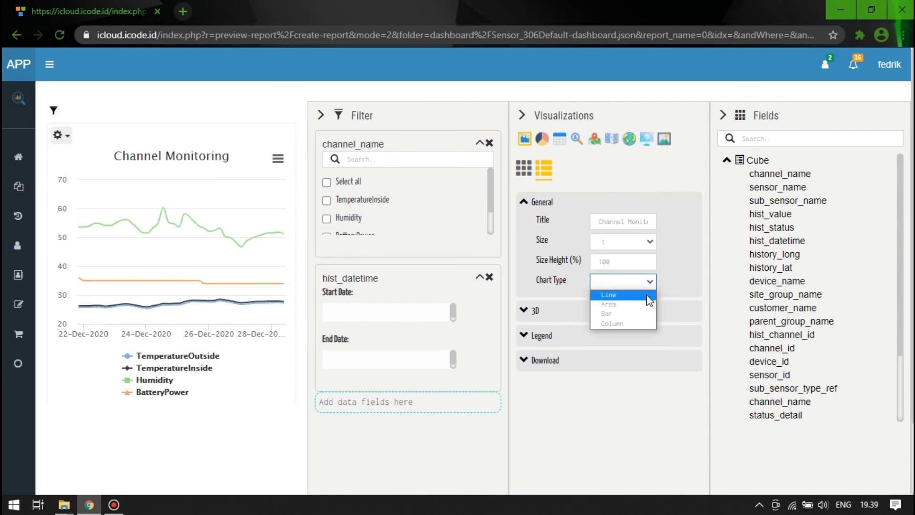
{"action": "left_click", "coordinate": [623, 304]}
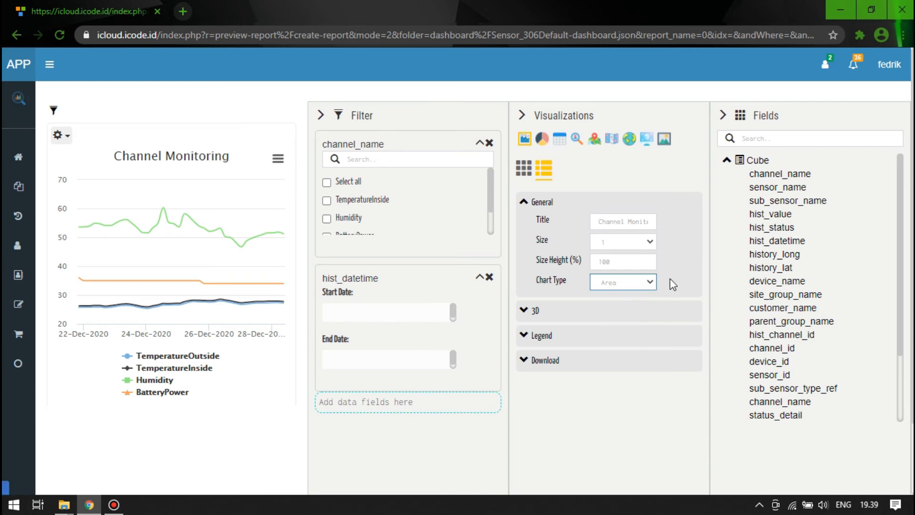
{"action": "left_click", "coordinate": [526, 206]}
{"action": "left_click", "coordinate": [637, 283]}
{"action": "left_click", "coordinate": [620, 313]}
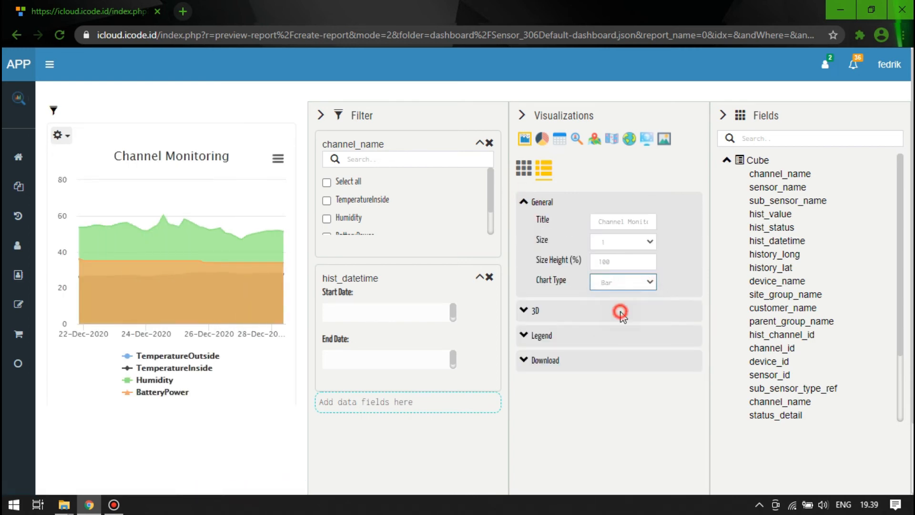
{"action": "left_click", "coordinate": [651, 284]}
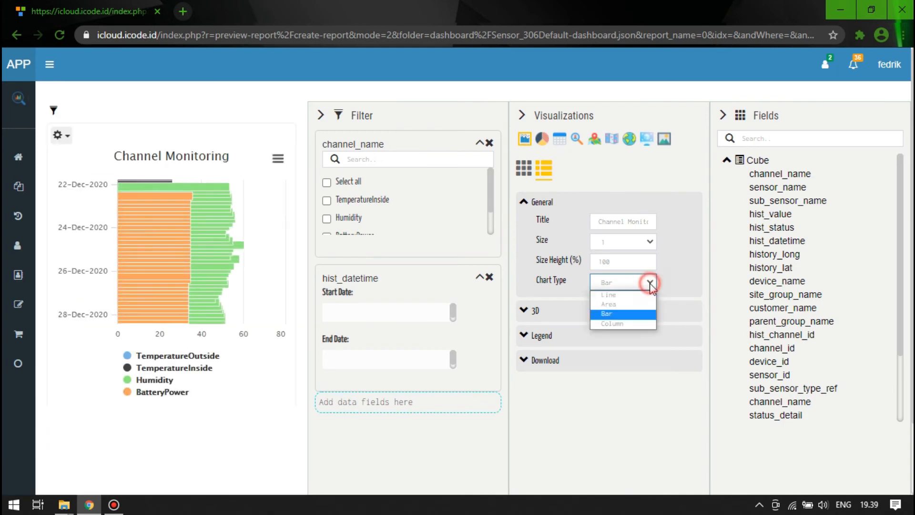
{"action": "left_click", "coordinate": [628, 324]}
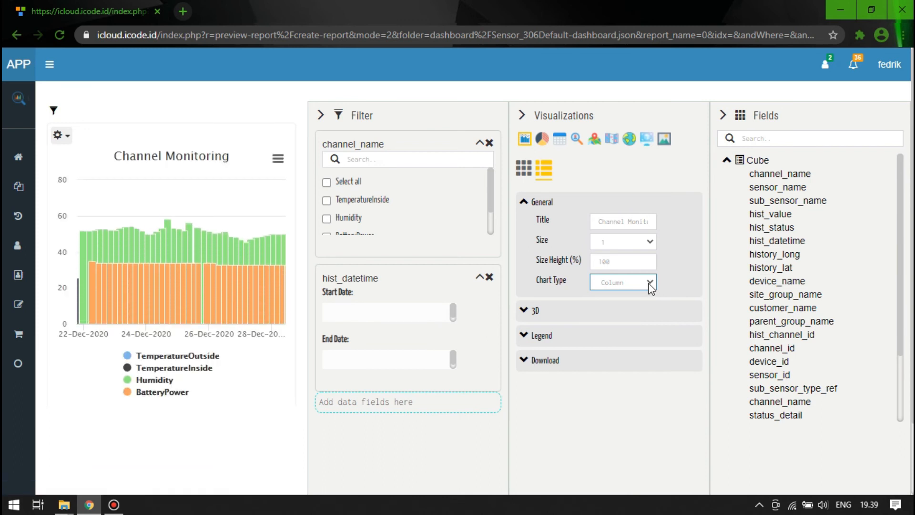
- Set the chart type to Line and enable the 3D effect with a Beta value of 20
{"action": "left_click", "coordinate": [651, 284]}
{"action": "left_click", "coordinate": [640, 298]}
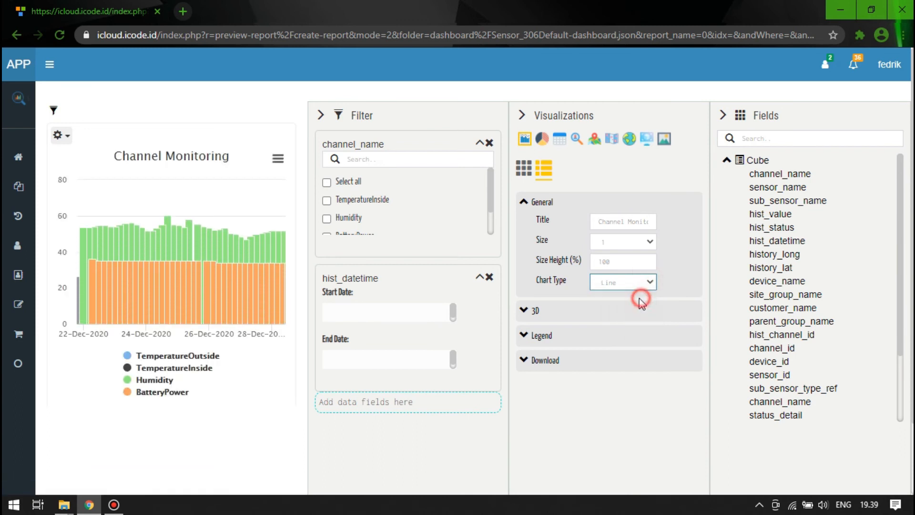
{"action": "left_click", "coordinate": [526, 314]}
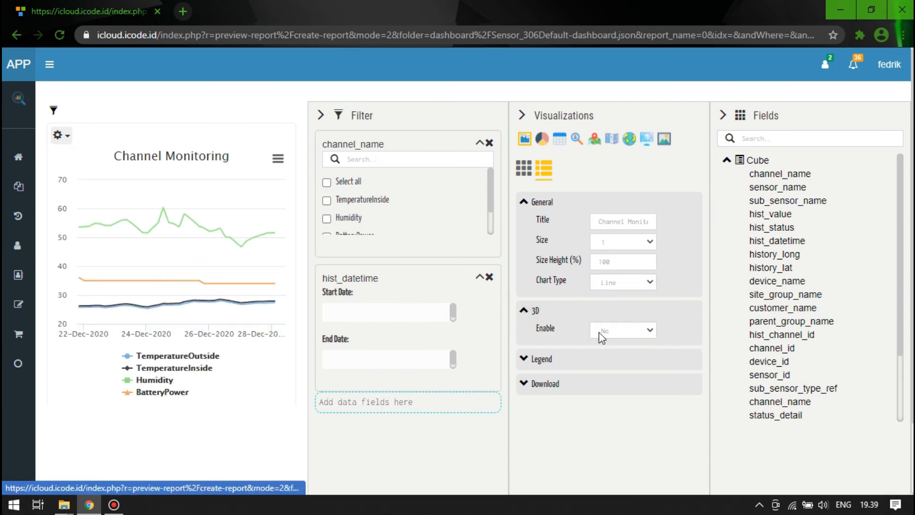
{"action": "left_click", "coordinate": [646, 330]}
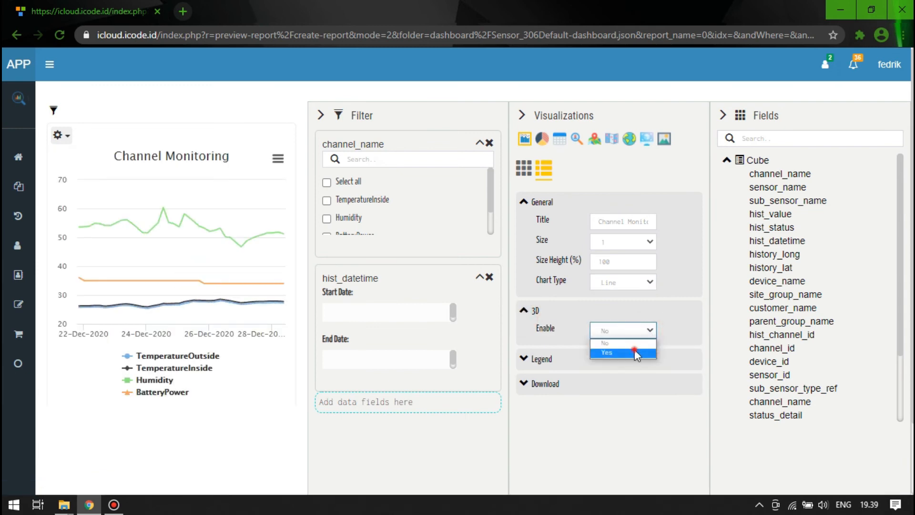
{"action": "left_click", "coordinate": [636, 352]}
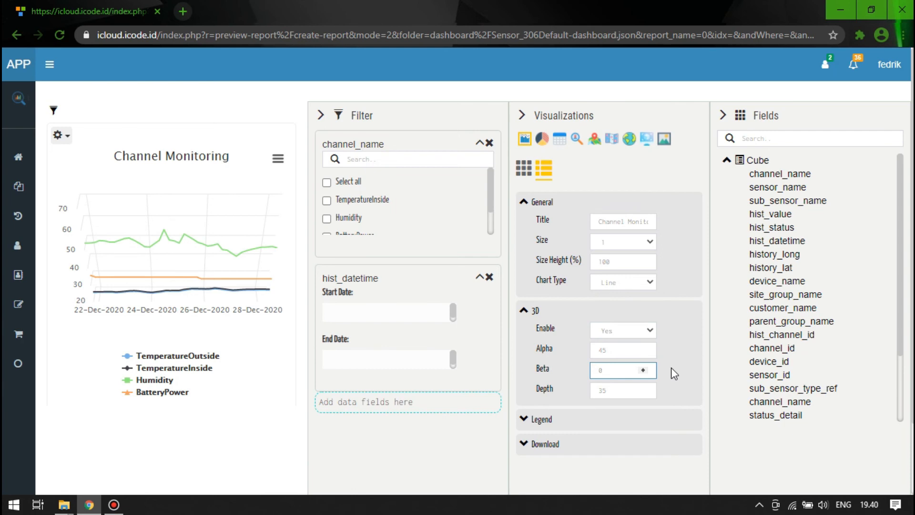
{"action": "type", "text": "20"}
{"action": "double_click", "coordinate": [614, 388]}
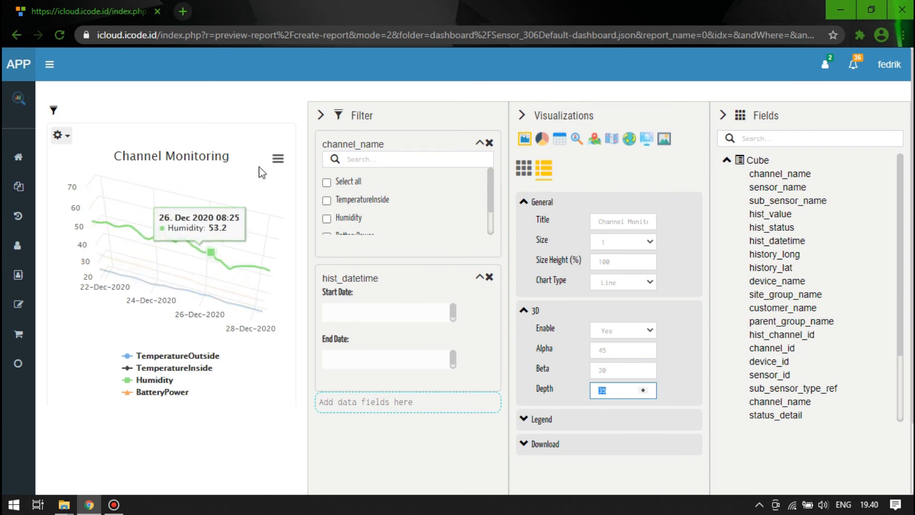
{"action": "left_click", "coordinate": [617, 467]}
- Submit the report from its field settings and locate the Channel Monitoring chart at the end of the dashboard
{"action": "left_click", "coordinate": [524, 168]}
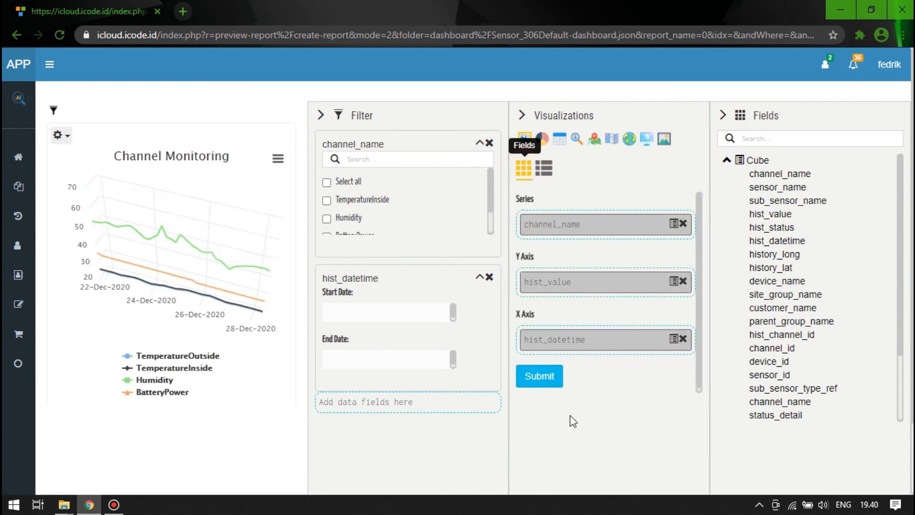
{"action": "left_click", "coordinate": [537, 380]}
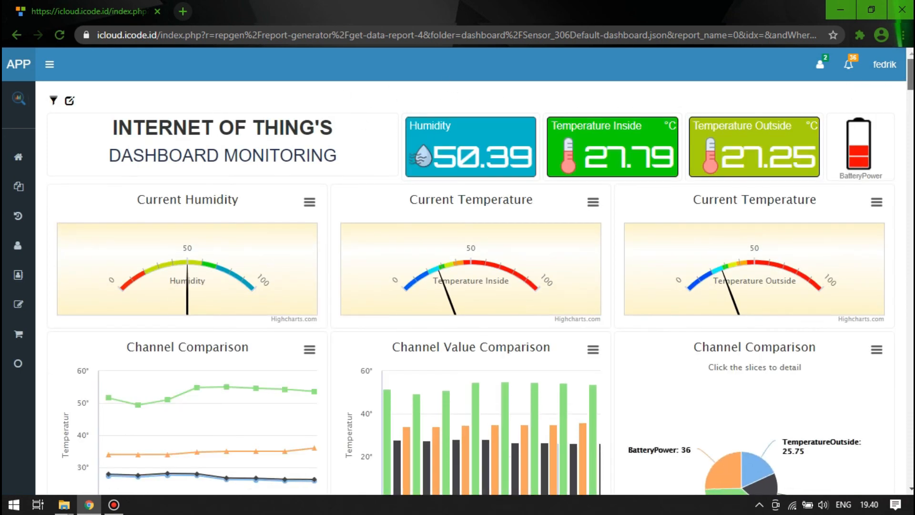
{"action": "scroll", "coordinate": [459, 90], "scroll_direction": "down", "scroll_amount": 8}
{"action": "scroll", "coordinate": [471, 271], "scroll_direction": "down", "scroll_amount": 20}
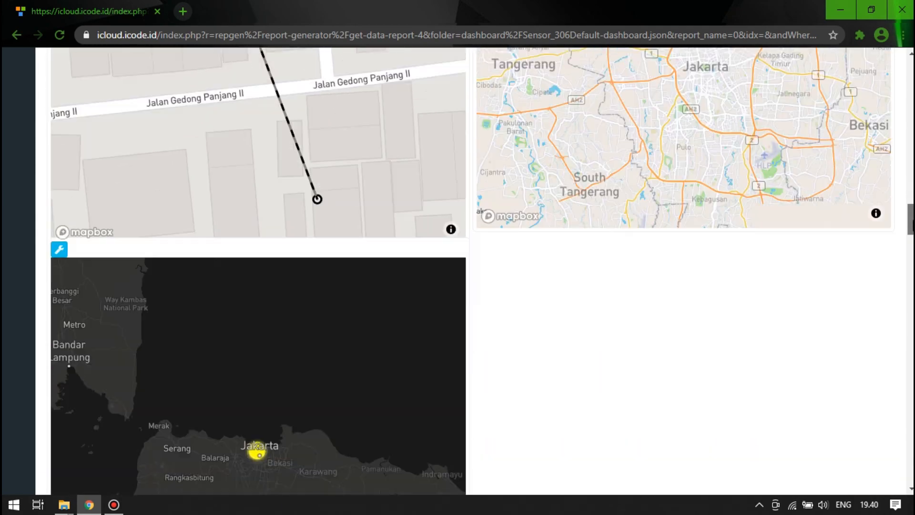
{"action": "left_click_drag", "start_coordinate": [912, 225], "coordinate": [912, 450]}
{"action": "scroll", "coordinate": [256, 312], "scroll_direction": "down", "scroll_amount": 5}
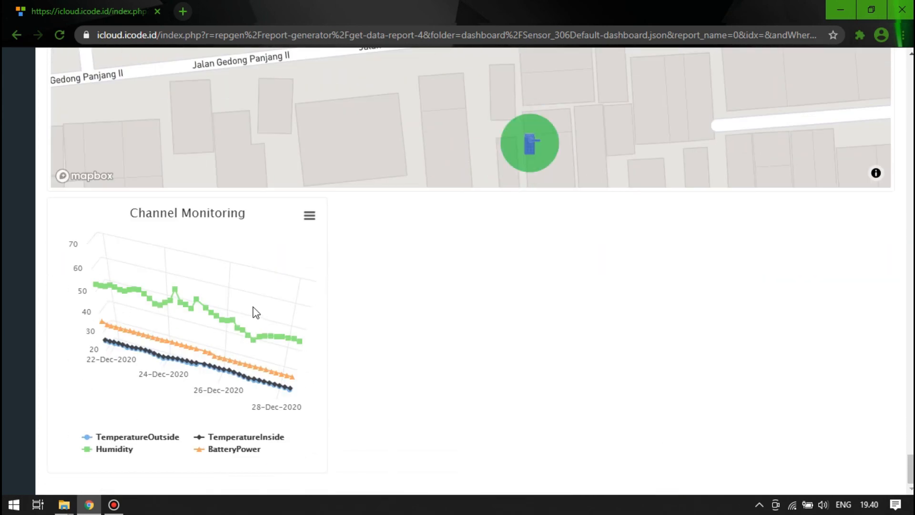